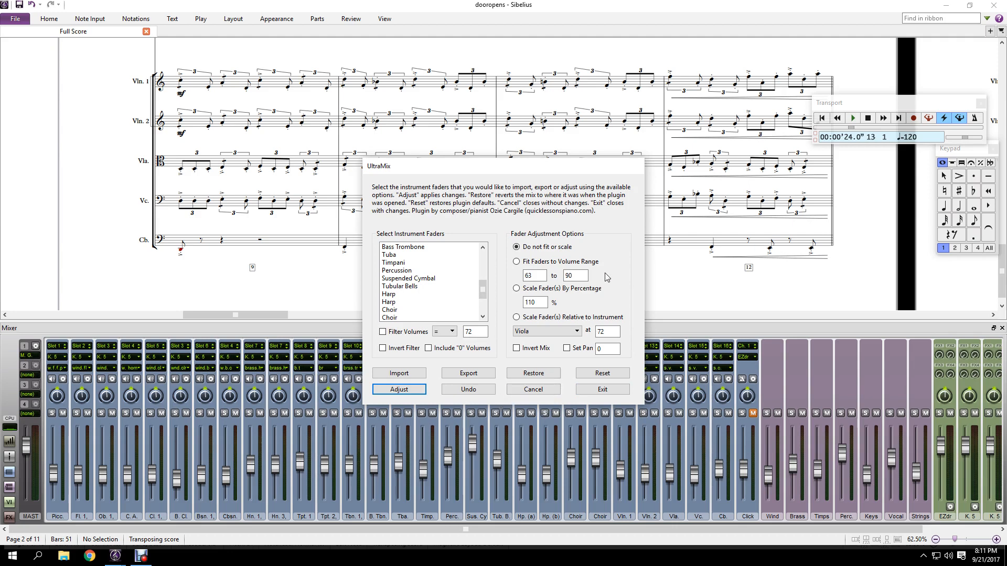
# Exit the UltraMix plug-in and play the dooropens score from the first viola note of bar 9, stopping playback after bar 12
pyautogui.click(601, 389)
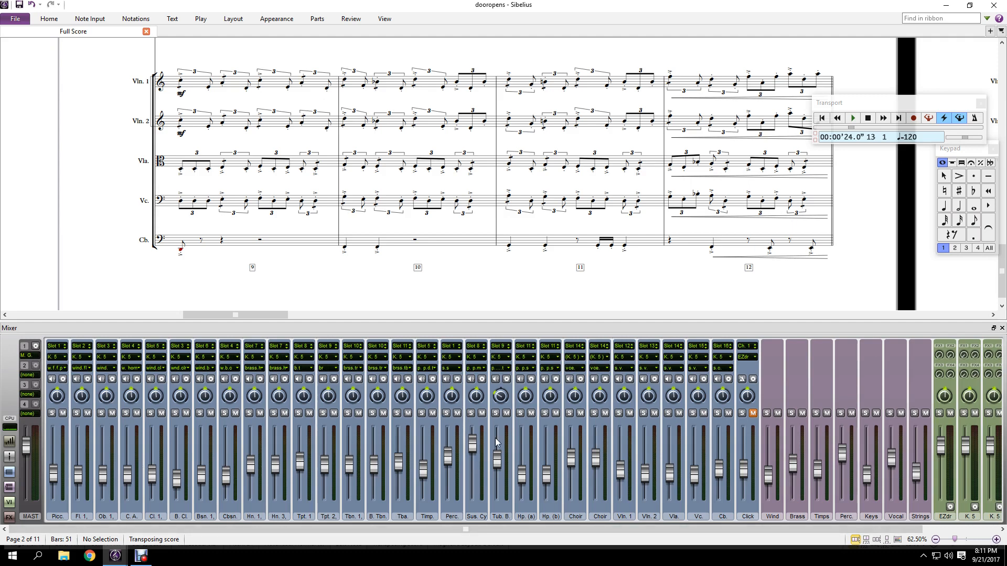
pyautogui.click(182, 171)
pyautogui.press('p')
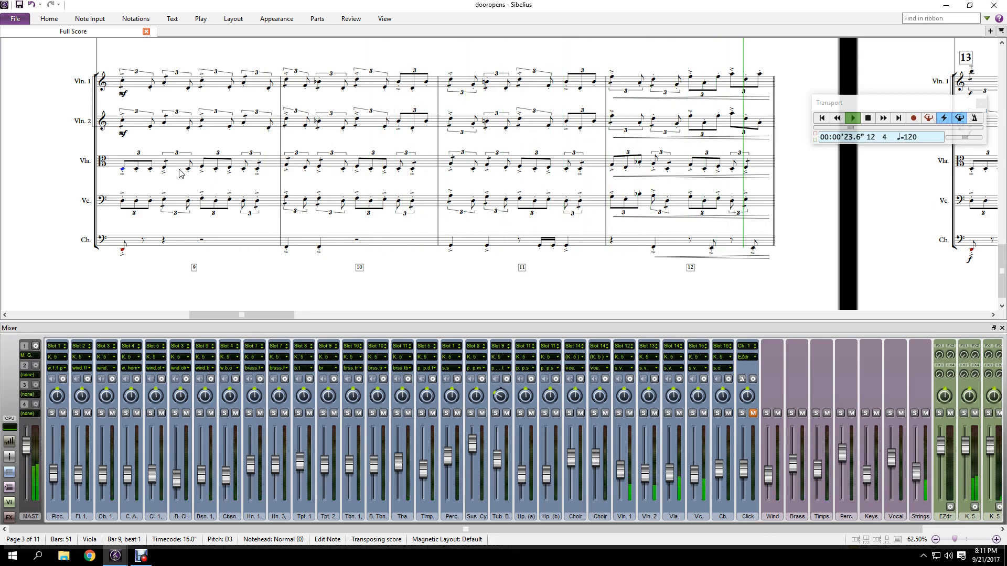
pyautogui.press('space')
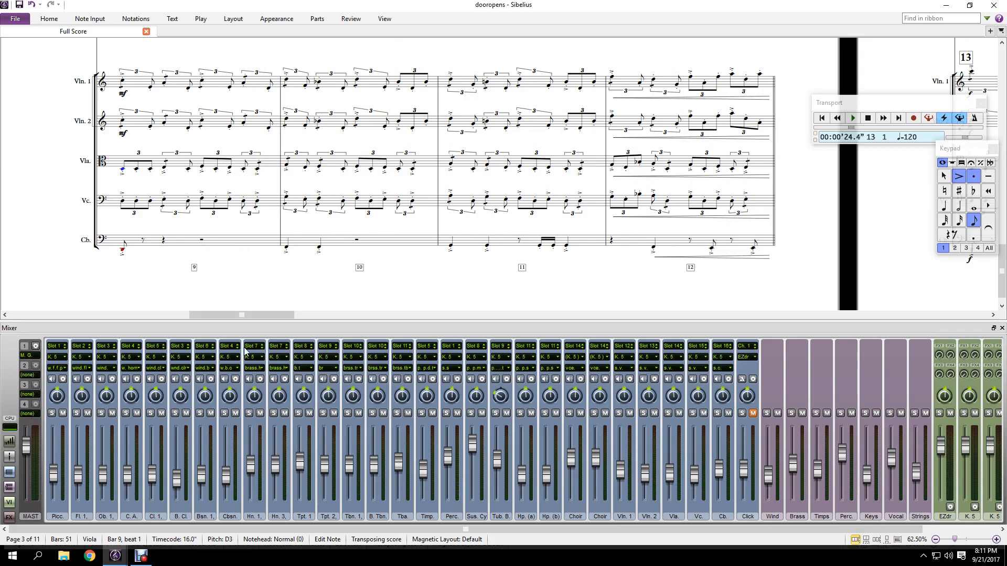
# Switch to the piper_themes score and play the passage from the selected contrabass note in bar 5, stopping after bar 8
pyautogui.moveTo(116, 556)
pyautogui.click(141, 517)
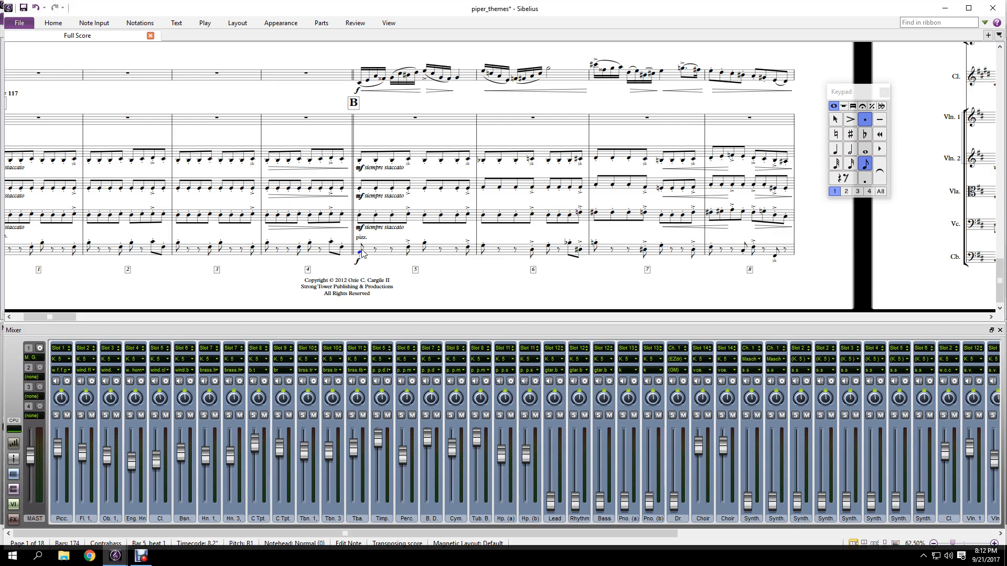
pyautogui.press('space')
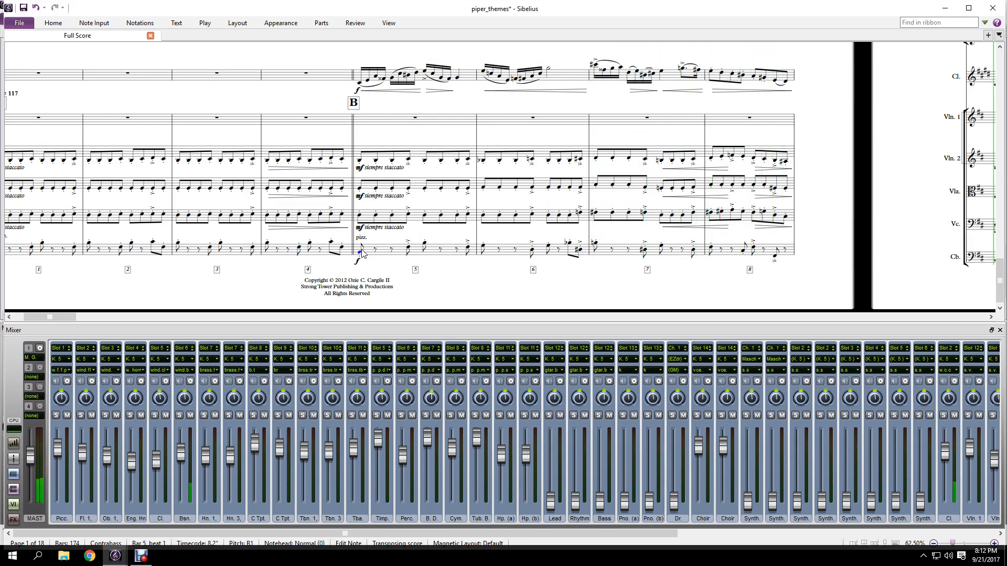
pyautogui.press('space')
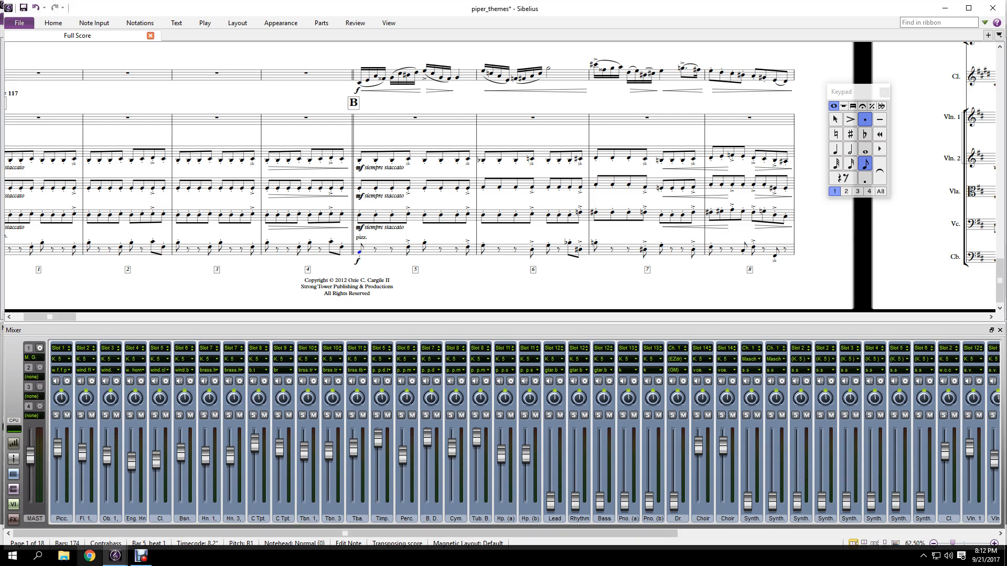
# Compare the dooropens and piper_themes score windows, ending on dooropens
pyautogui.moveTo(115, 555)
pyautogui.click(71, 503)
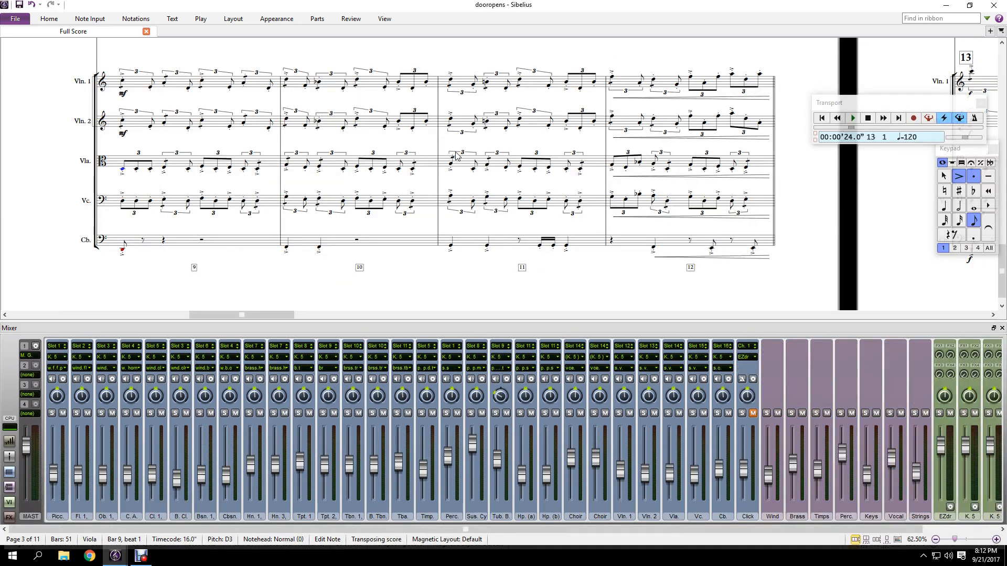
pyautogui.moveTo(115, 555)
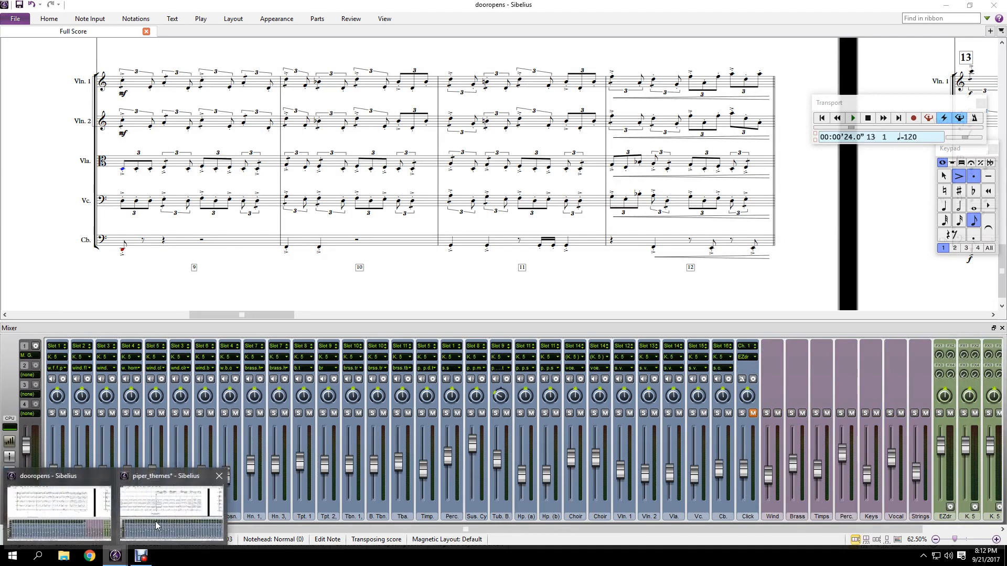
pyautogui.click(156, 526)
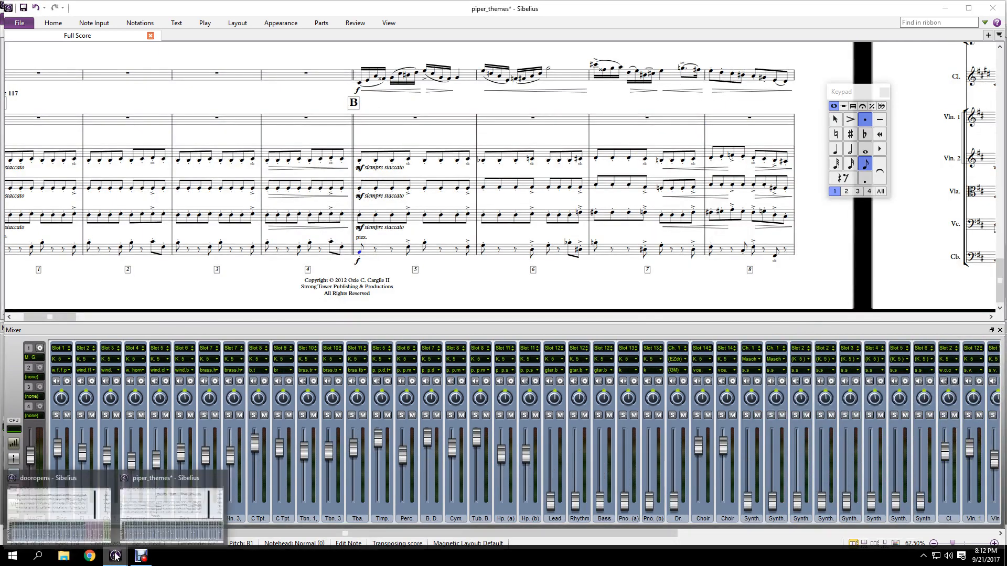
pyautogui.click(76, 518)
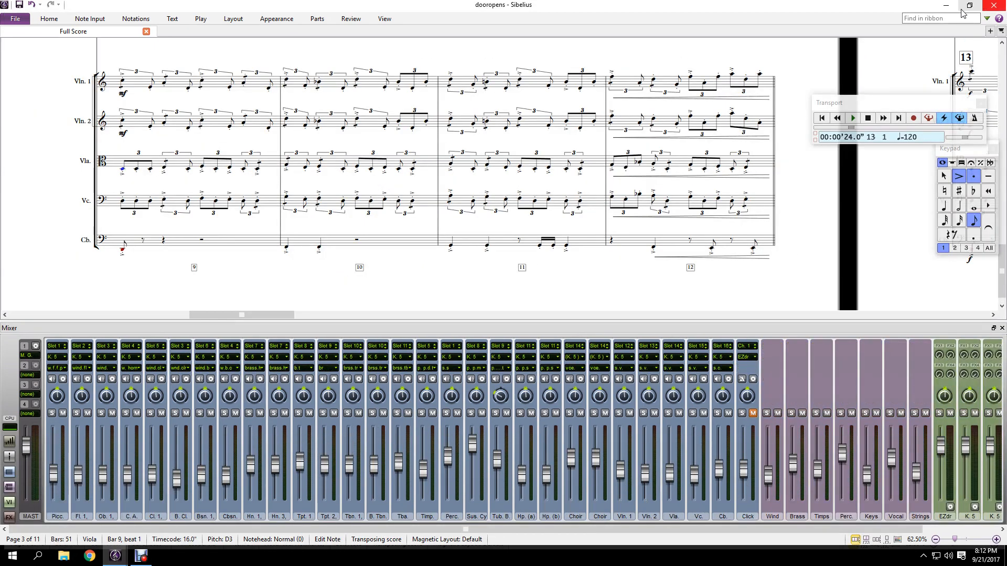
# Search the ribbon for "ultra" and launch the UltraMix plug-in on the dooropens score
pyautogui.click(913, 19)
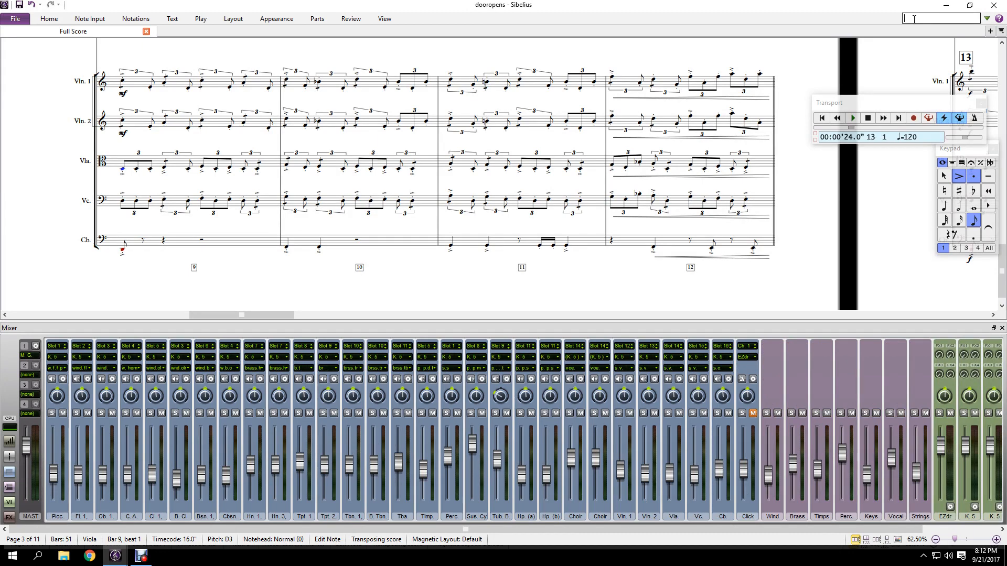
pyautogui.write('ultra')
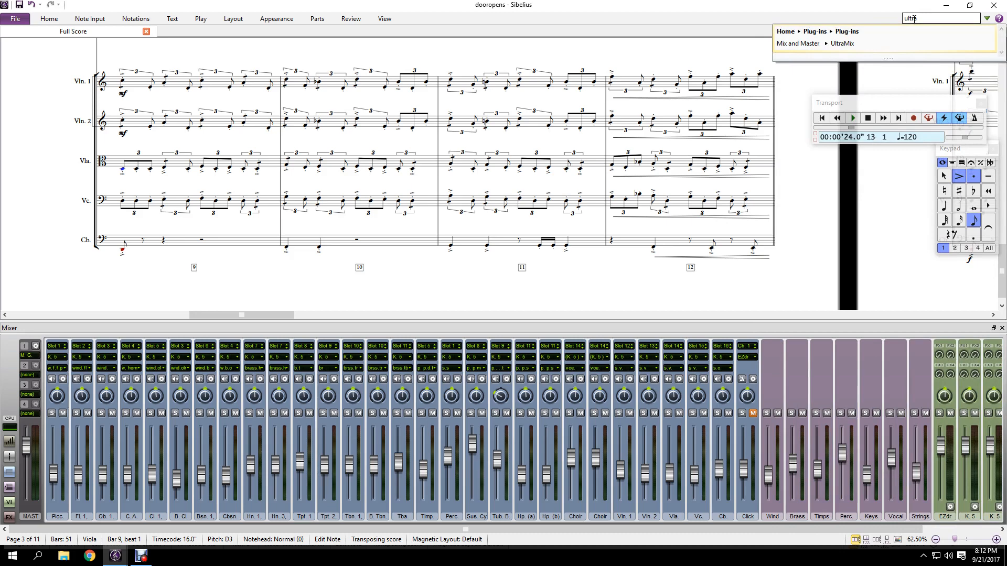
pyautogui.click(825, 44)
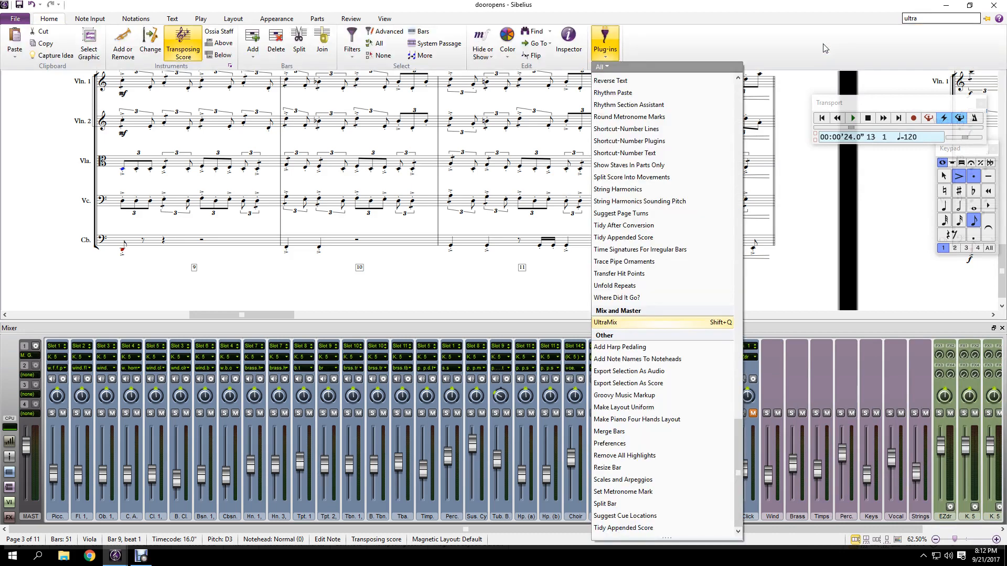
pyautogui.click(623, 323)
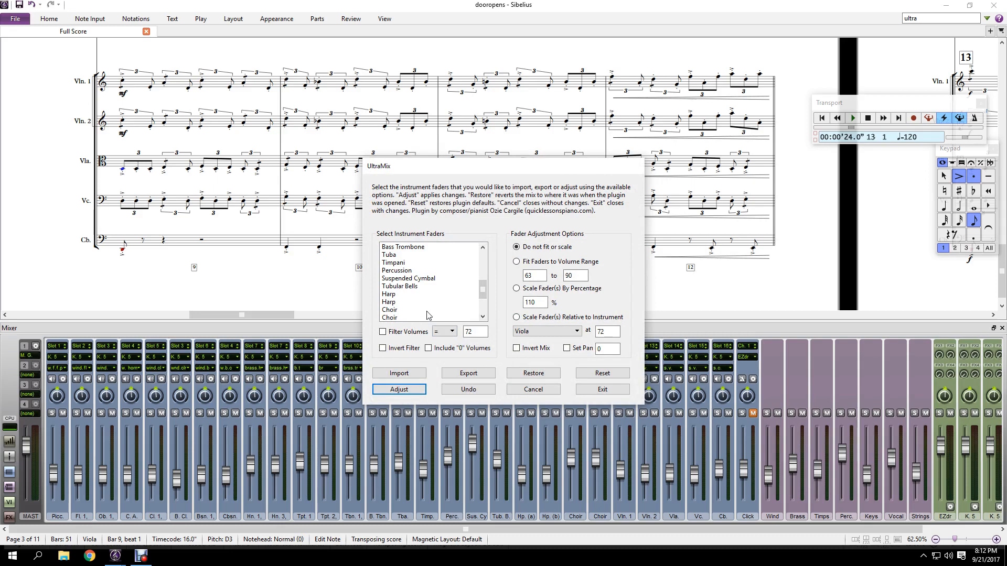
# Select every instrument fader in UltraMix, then narrow the selection to the string faders from Violin 1 through Contrabass
pyautogui.click(422, 278)
pyautogui.hotkey('ctrl', 'a')
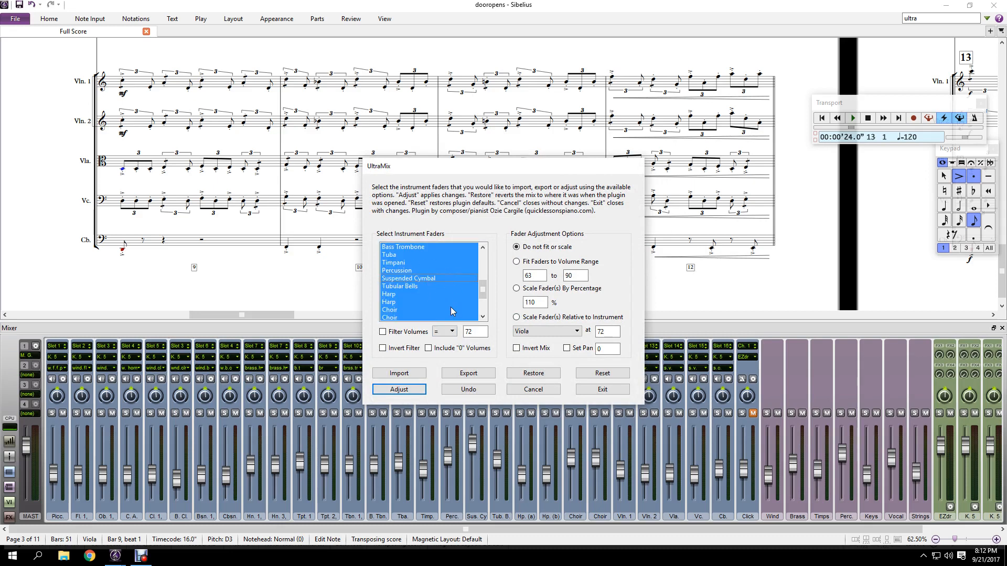
pyautogui.scroll(-2, 471, 294)
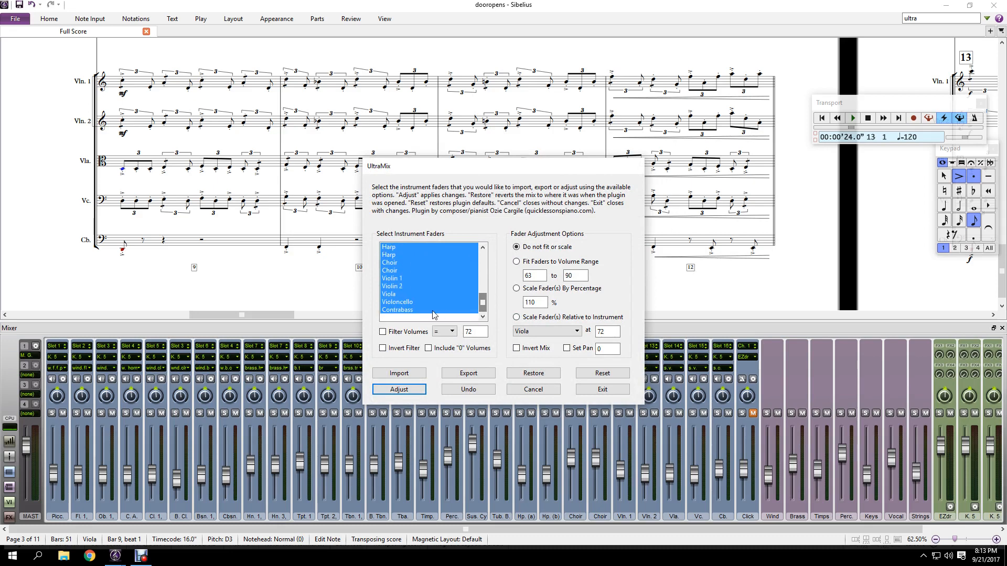
pyautogui.click(399, 309)
pyautogui.keyDown('shift'); pyautogui.click(393, 280); pyautogui.keyUp('shift')
# Select only the woodwind faders from Piccolo through Contrabassoon
pyautogui.moveTo(483, 296); pyautogui.dragTo(478, 253)
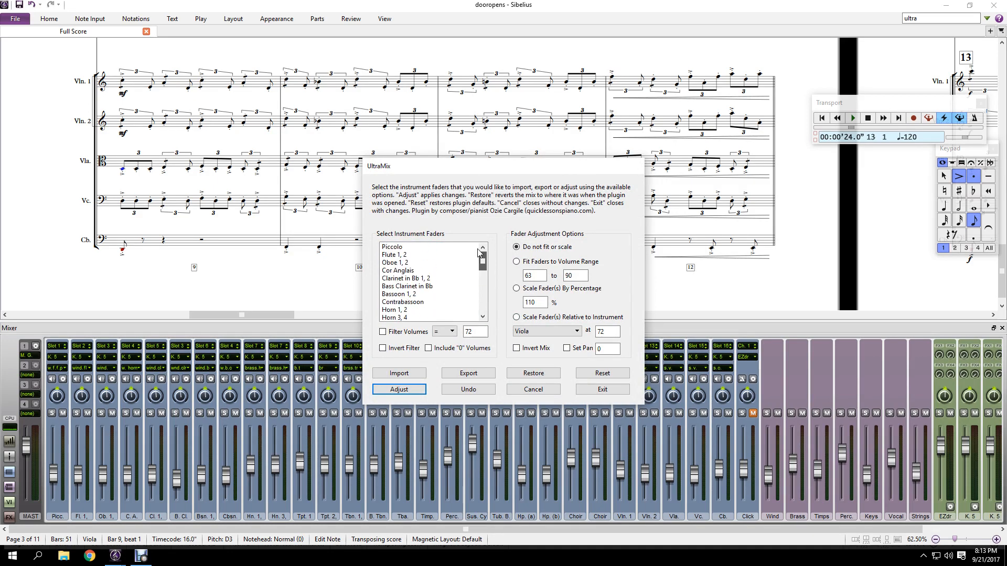
pyautogui.click(391, 249)
pyautogui.keyDown('shift'); pyautogui.click(410, 302); pyautogui.keyUp('shift')
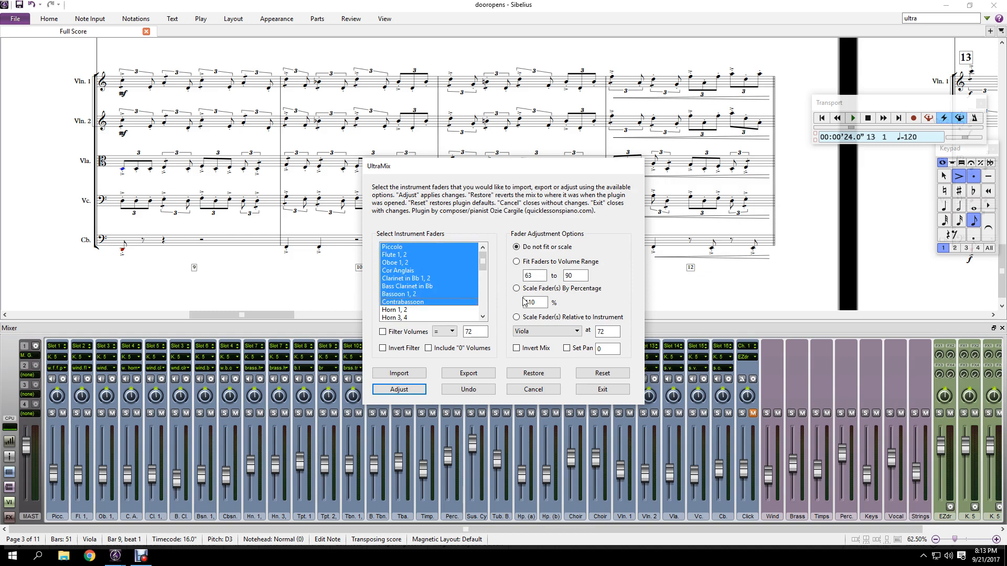
# Select the non-adjacent Cor Anglais, Bass Clarinet in Bb and Horn 3, 4 faders together
pyautogui.click(413, 270)
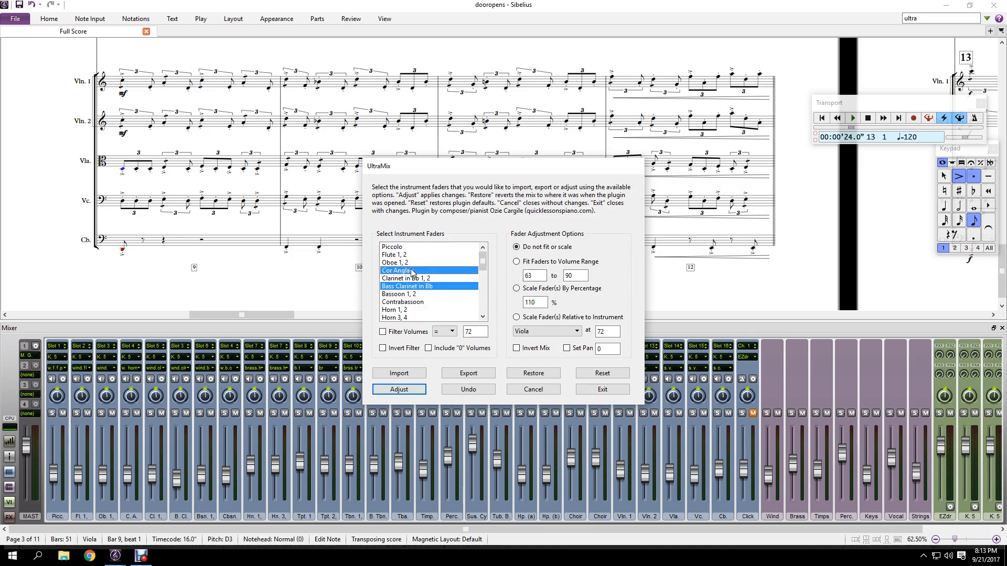
pyautogui.keyDown('ctrl'); pyautogui.click(401, 317); pyautogui.keyUp('ctrl')
pyautogui.keyDown('ctrl'); pyautogui.click(435, 286); pyautogui.keyUp('ctrl')
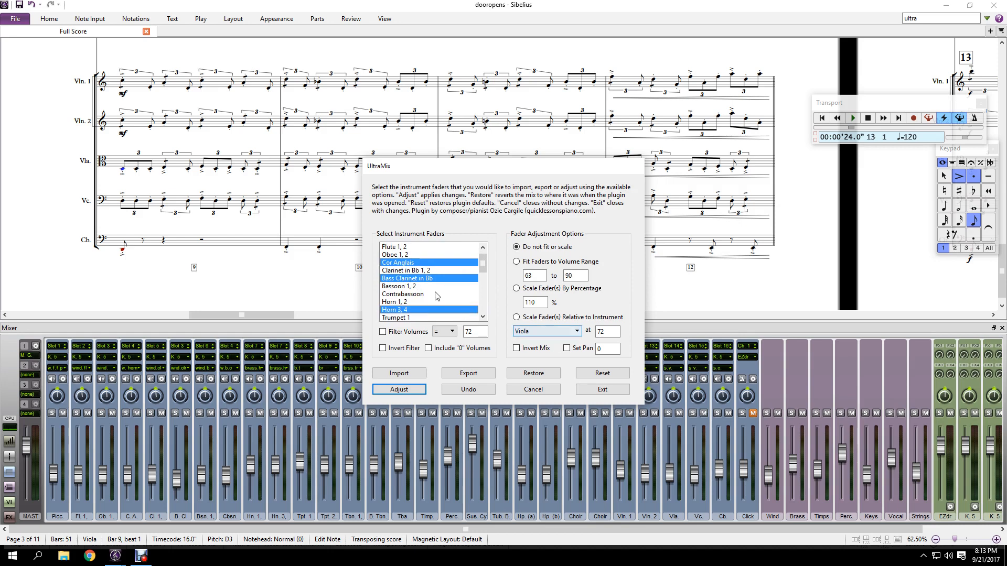
# Export the mix of all instrument faders as dooropens.mix to the UltraMix folder, and close the plug-in
pyautogui.click(436, 293)
pyautogui.hotkey('ctrl', 'a')
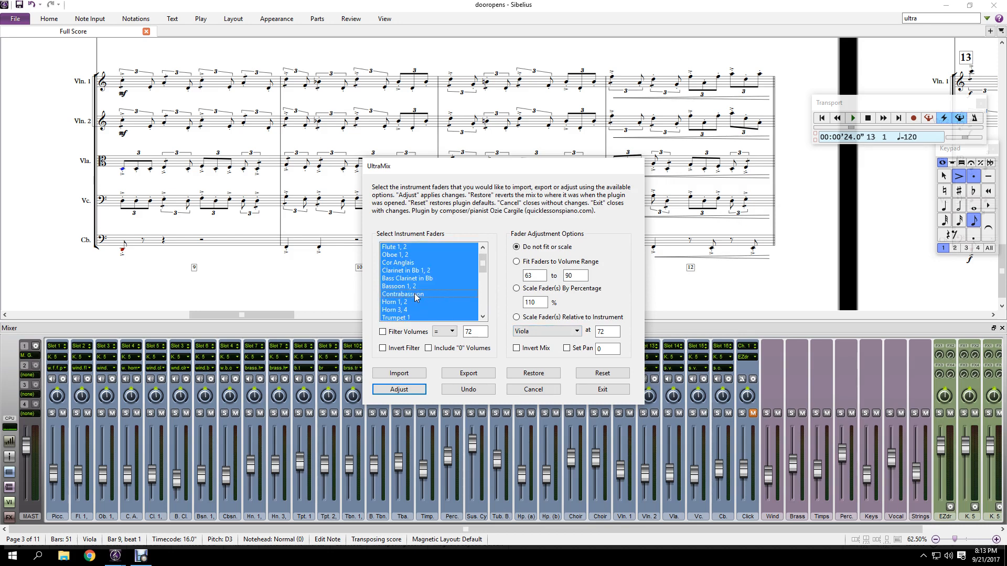
pyautogui.click(468, 373)
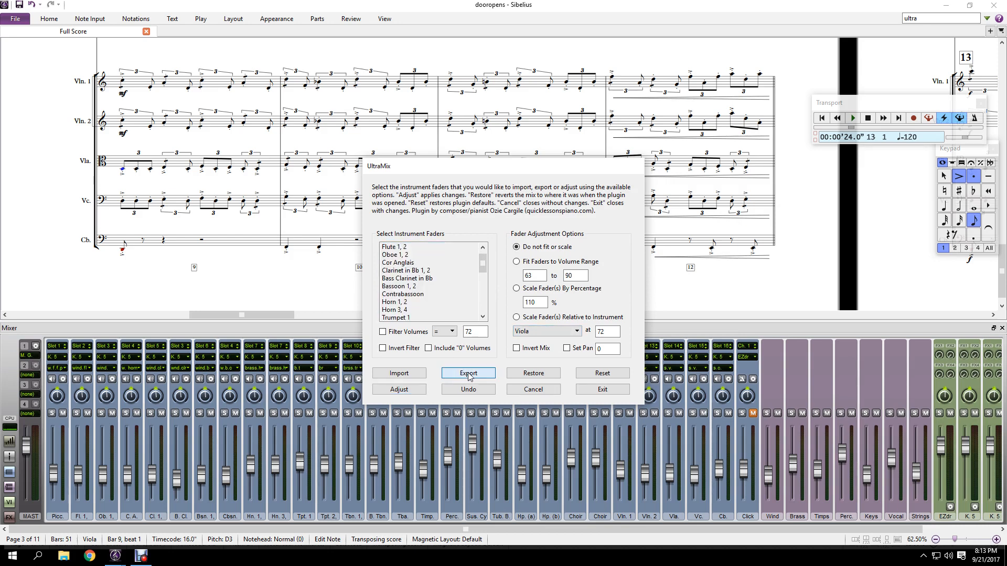
pyautogui.click(442, 231)
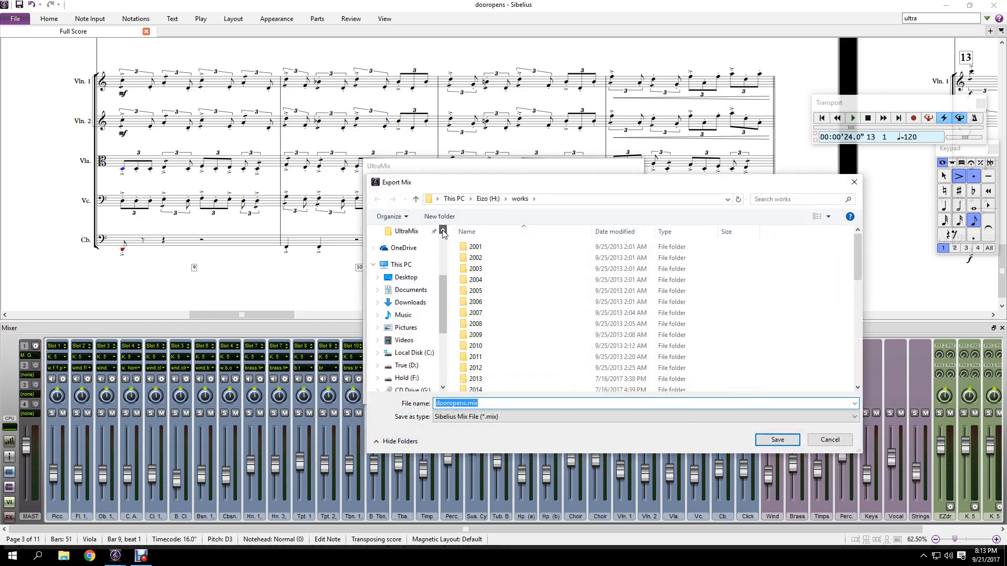
pyautogui.click(406, 230)
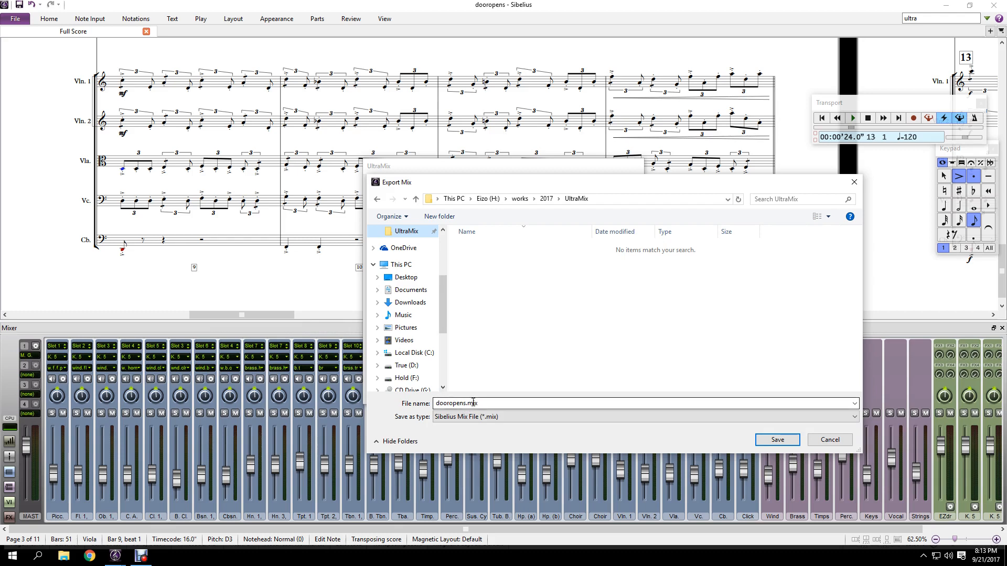
pyautogui.click(778, 440)
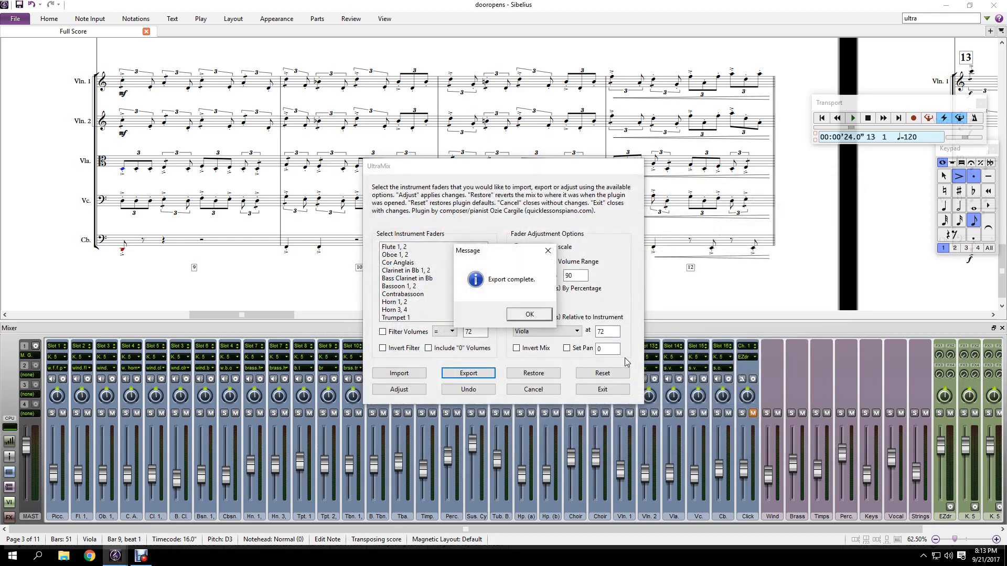
pyautogui.click(529, 315)
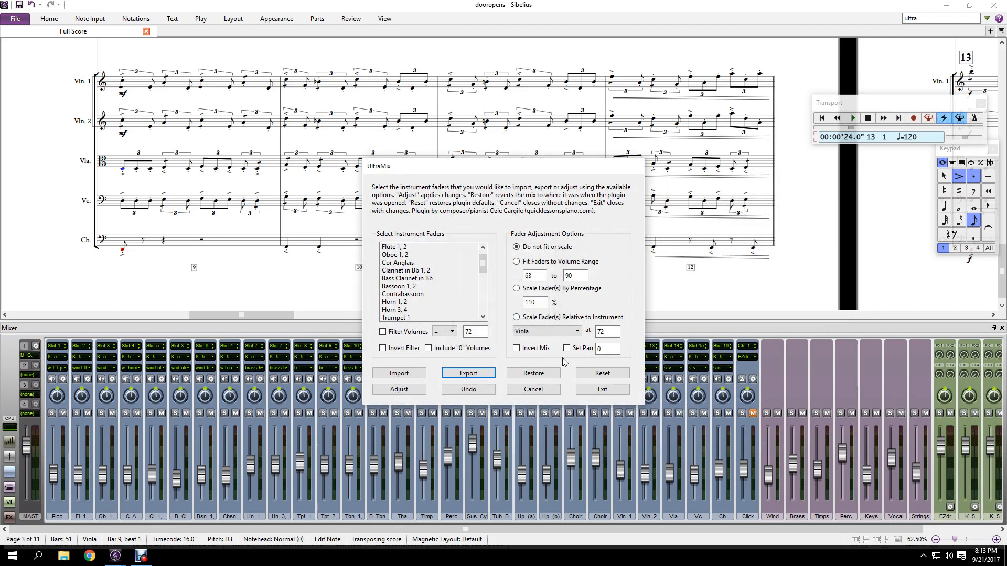
pyautogui.click(535, 389)
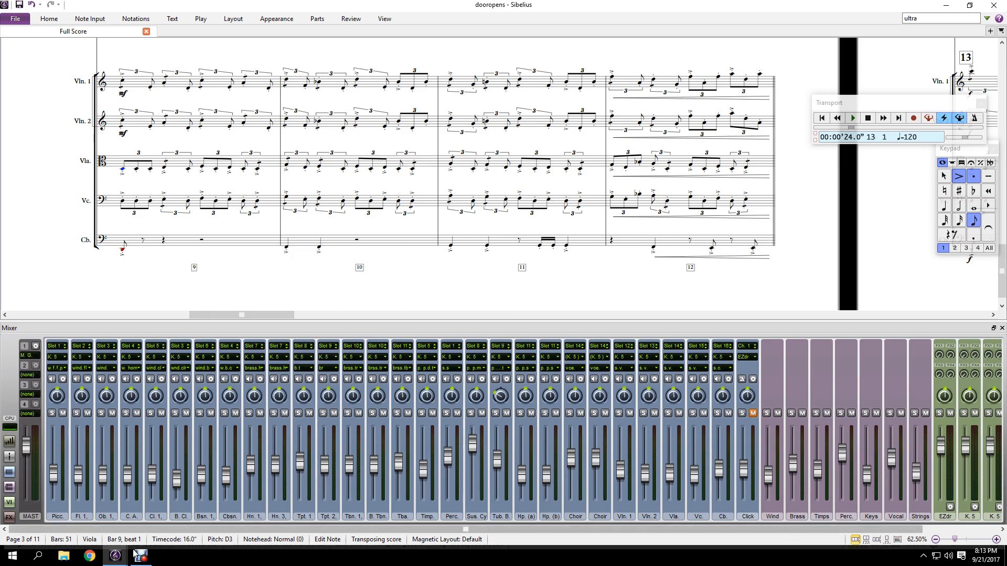
# Switch to the piper_themes score, clear the note selection and launch the UltraMix plug-in there
pyautogui.moveTo(115, 555)
pyautogui.click(173, 496)
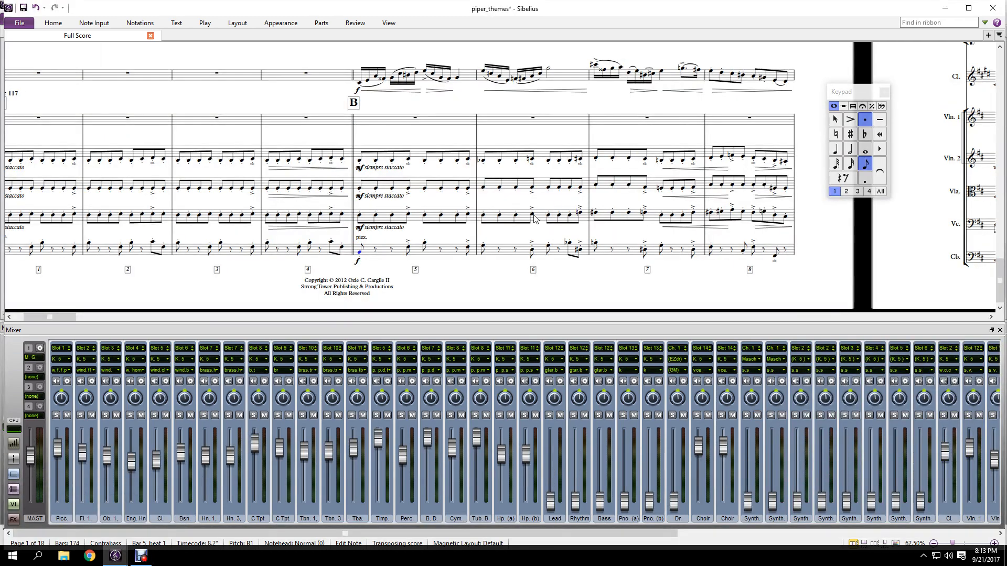
pyautogui.click(564, 279)
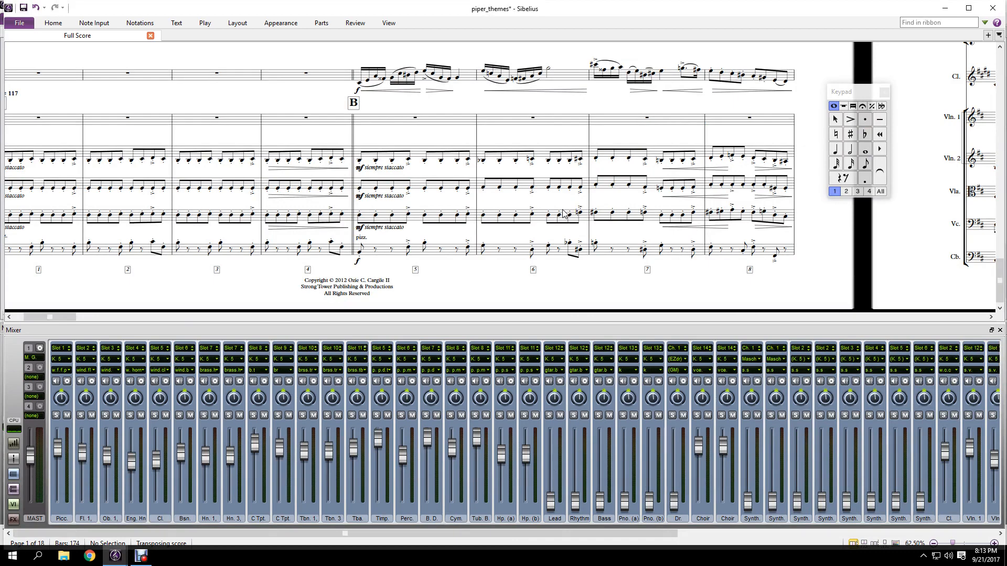
pyautogui.hotkey('ctrl', 'shift', 'u')
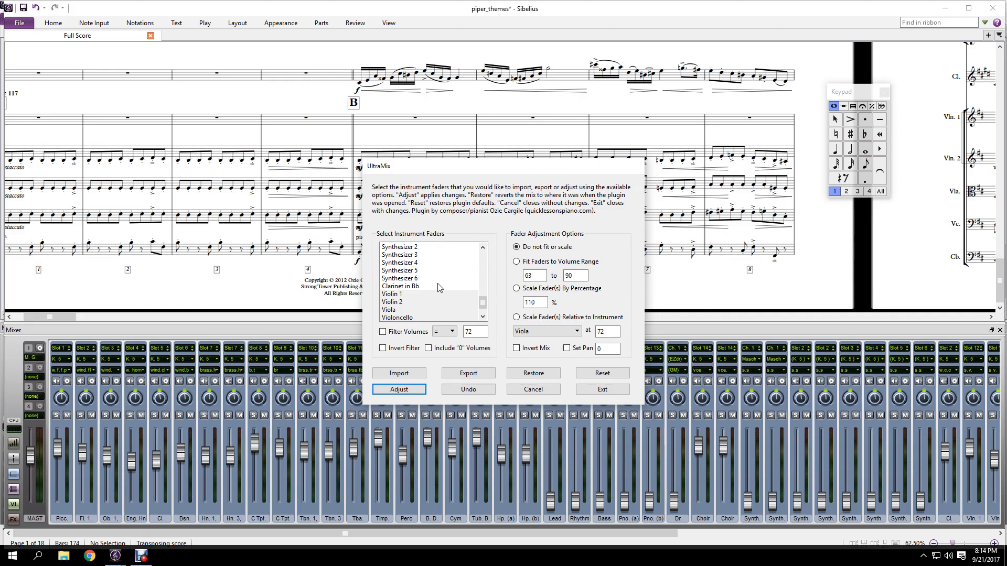
# Import dooropens.mix from the UltraMix folder into all instrument faders of the piper_themes score
pyautogui.click(423, 278)
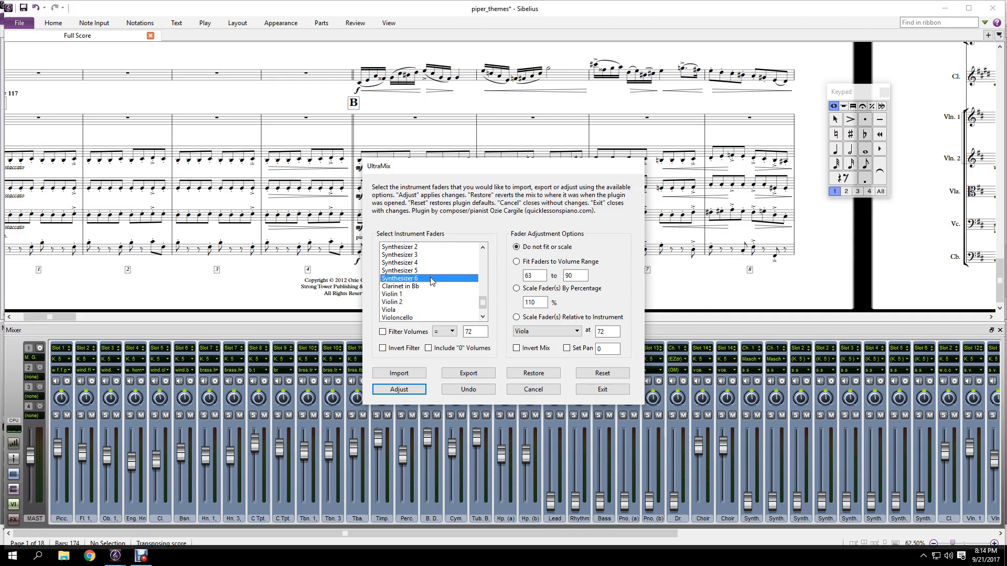
pyautogui.hotkey('ctrl', 'a')
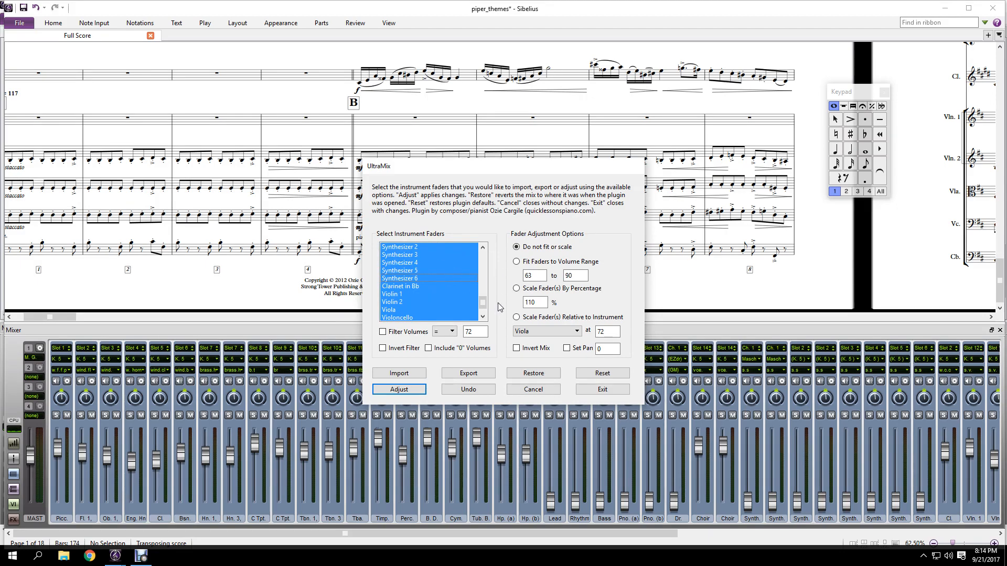
pyautogui.click(396, 373)
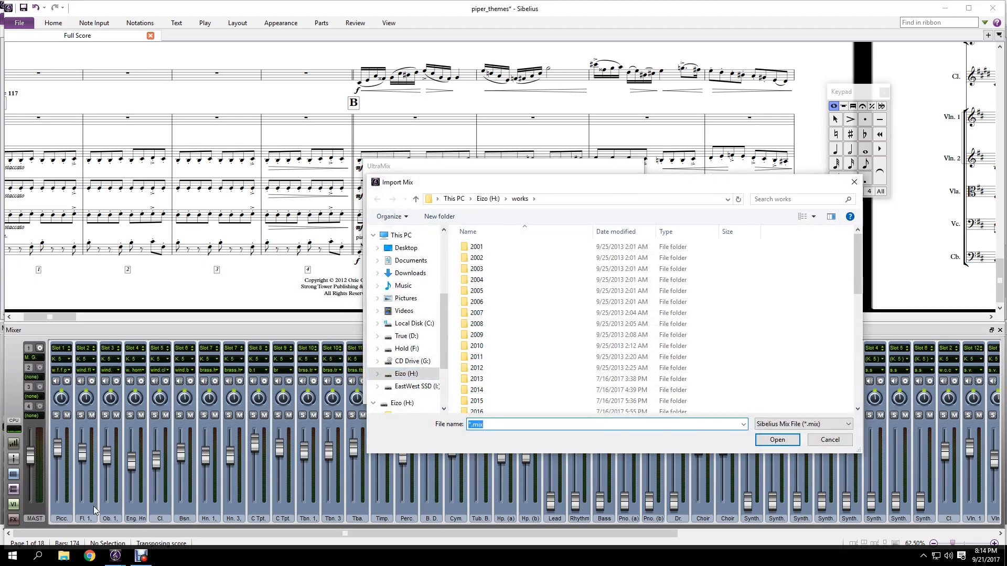
pyautogui.click(443, 230)
pyautogui.click(443, 231)
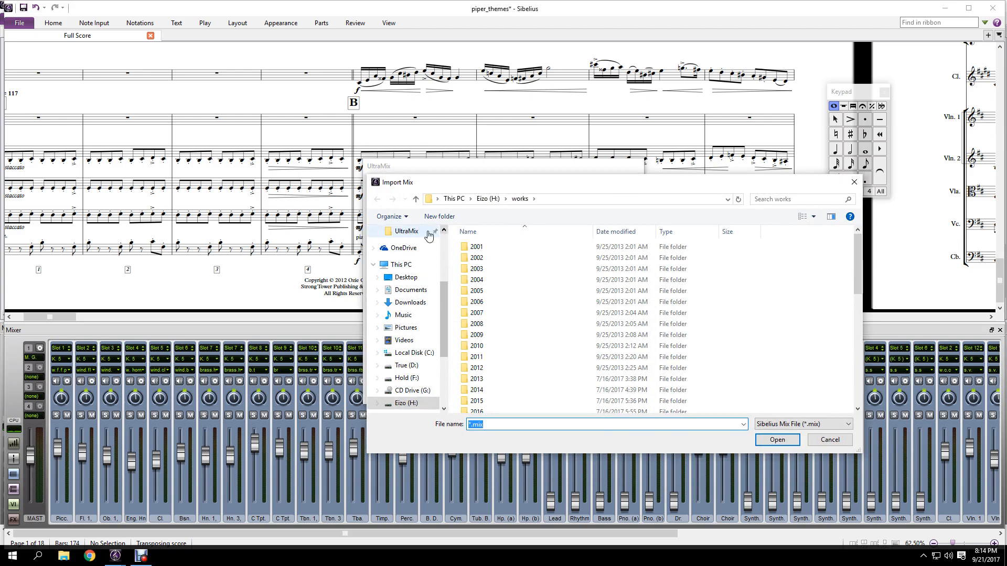
pyautogui.click(408, 231)
pyautogui.click(491, 247)
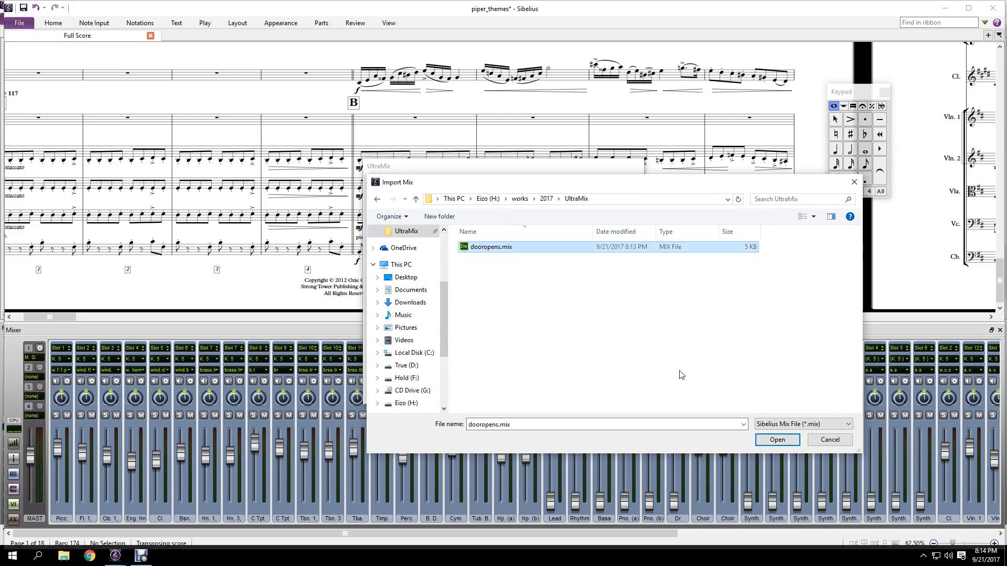
pyautogui.click(777, 441)
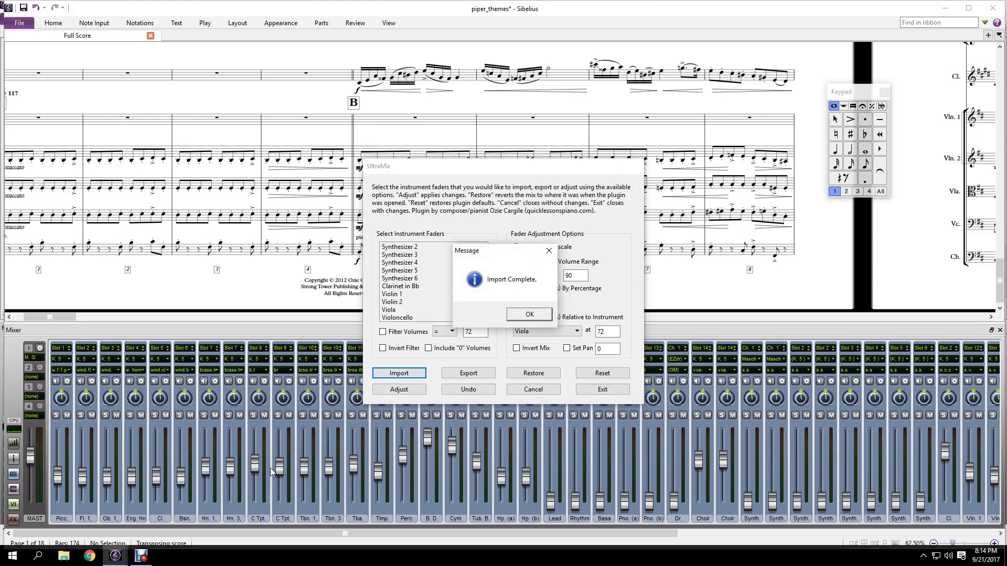
pyautogui.click(529, 315)
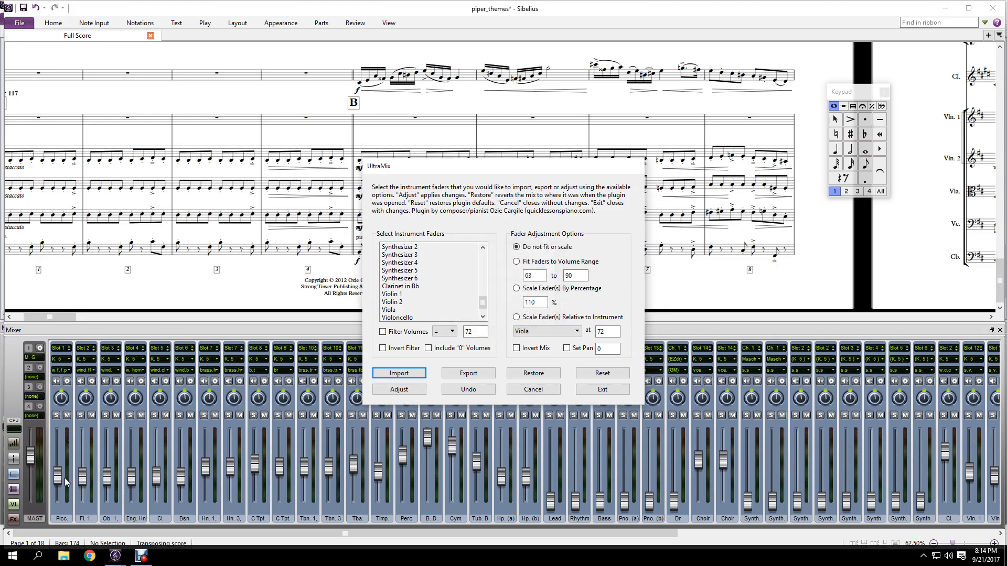
# Compare the mixer fader levels of the dooropens score with those in piper_themes
pyautogui.moveTo(112, 555)
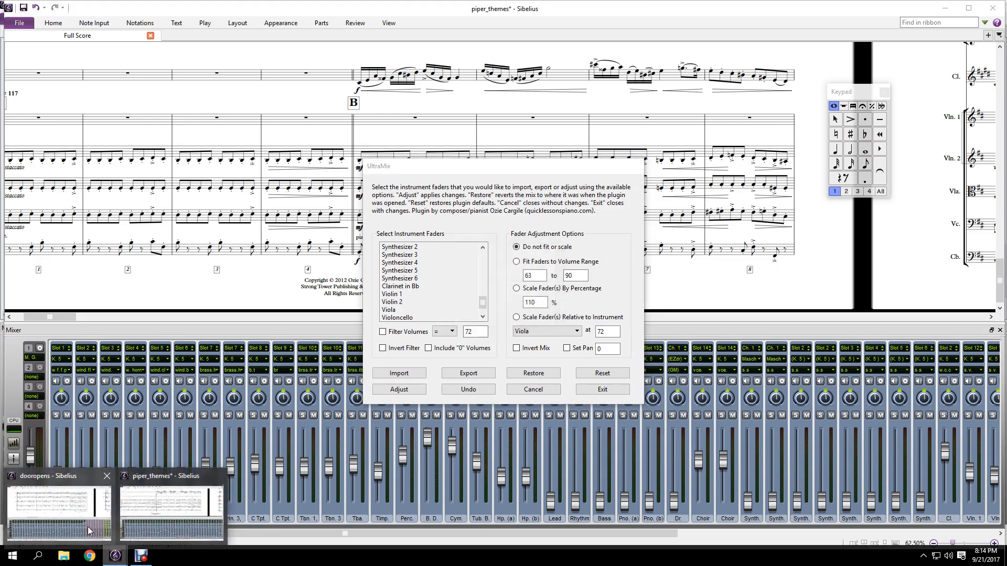
pyautogui.click(91, 531)
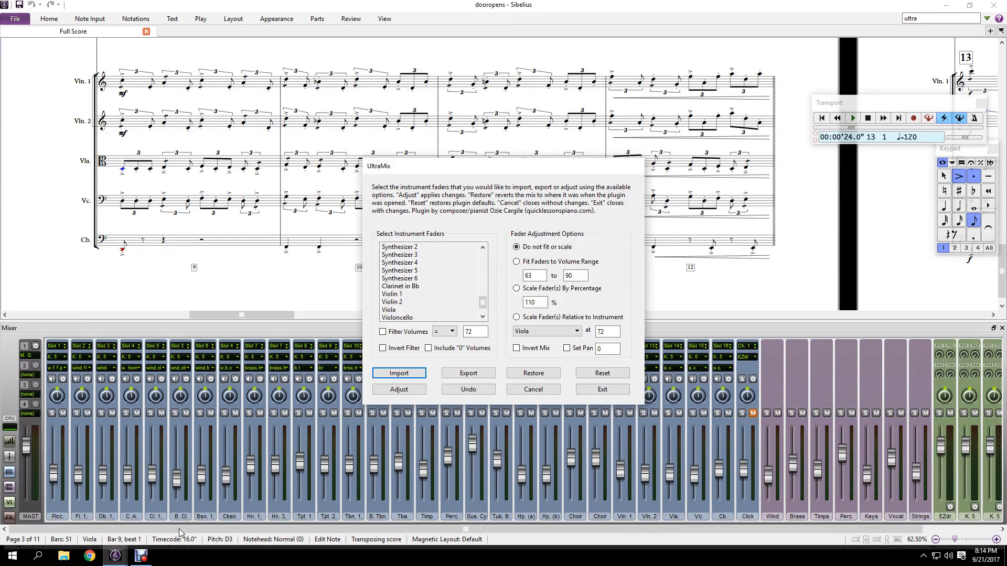
pyautogui.moveTo(124, 554)
pyautogui.click(160, 516)
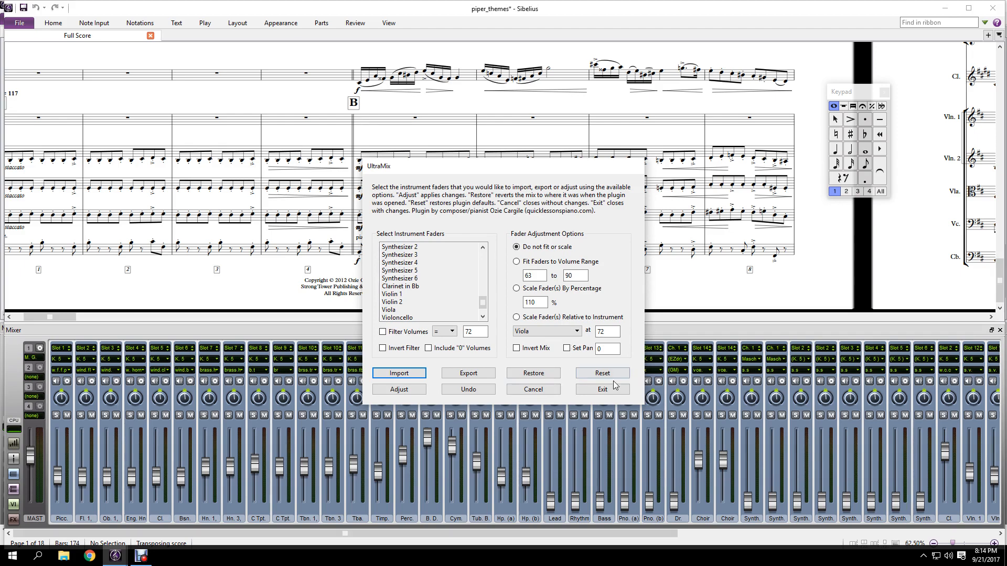
# Cancel the plug-in in piper_themes and launch UltraMix in the dooropens score with no notes selected
pyautogui.click(545, 391)
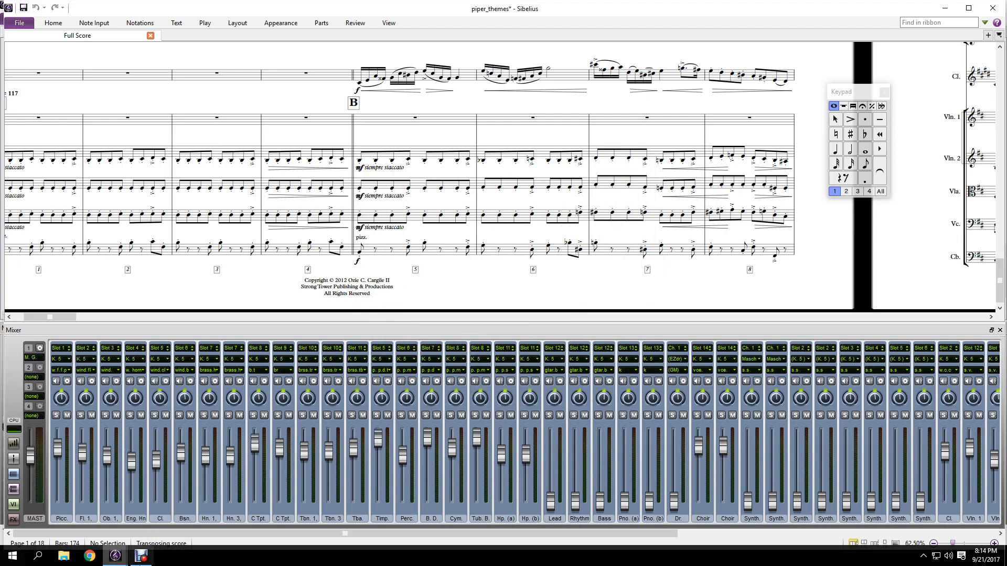
pyautogui.click(115, 555)
pyautogui.click(88, 515)
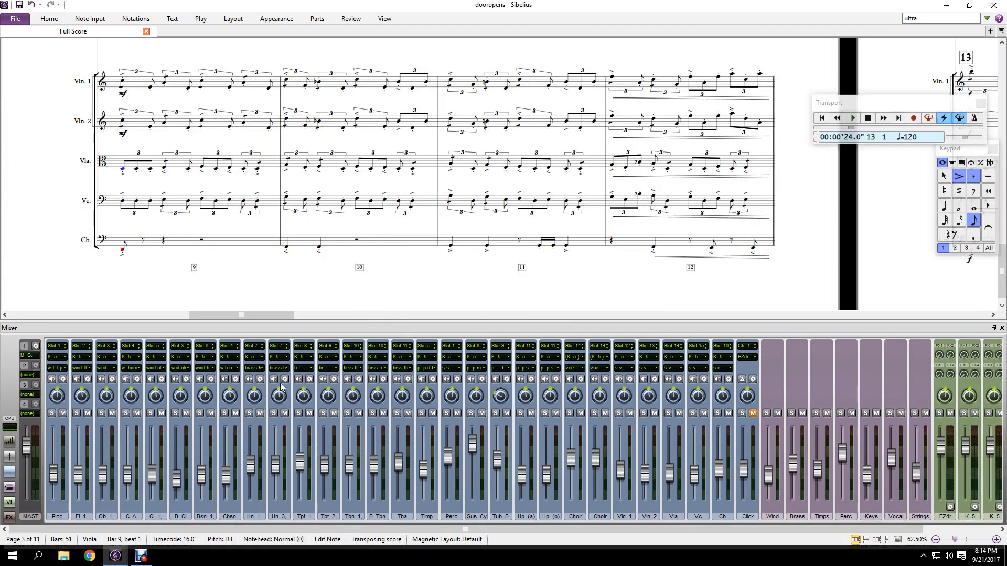
pyautogui.click(443, 293)
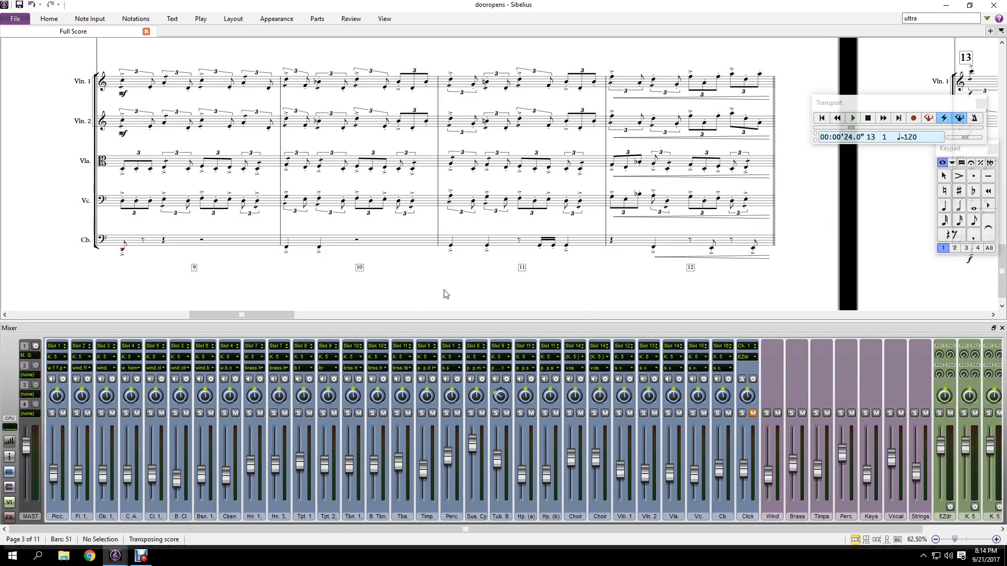
pyautogui.hotkey('ctrl', 'shift', 'u')
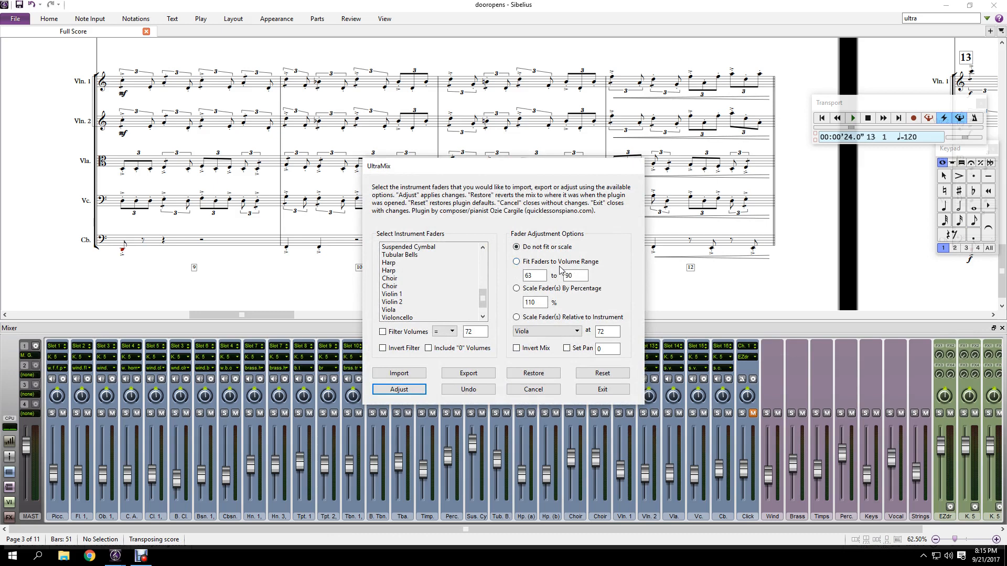
# Fit all instrument faders to the volume range 54 to 63 and apply the adjustment
pyautogui.click(517, 262)
pyautogui.click(445, 286)
pyautogui.hotkey('ctrl', 'a')
pyautogui.click(445, 285)
pyautogui.hotkey('ctrl', 'a')
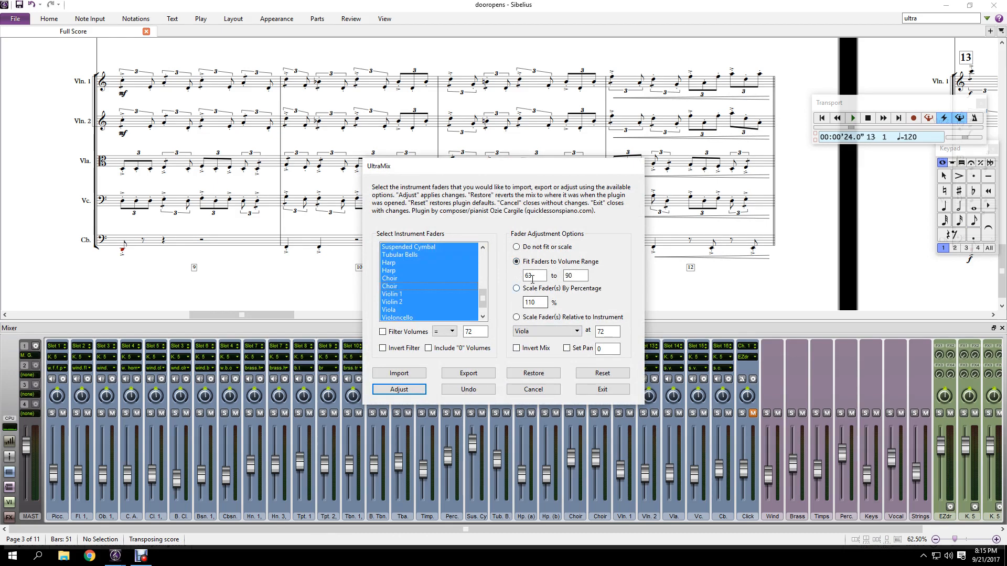
pyautogui.moveTo(533, 277); pyautogui.dragTo(455, 271)
pyautogui.write('54')
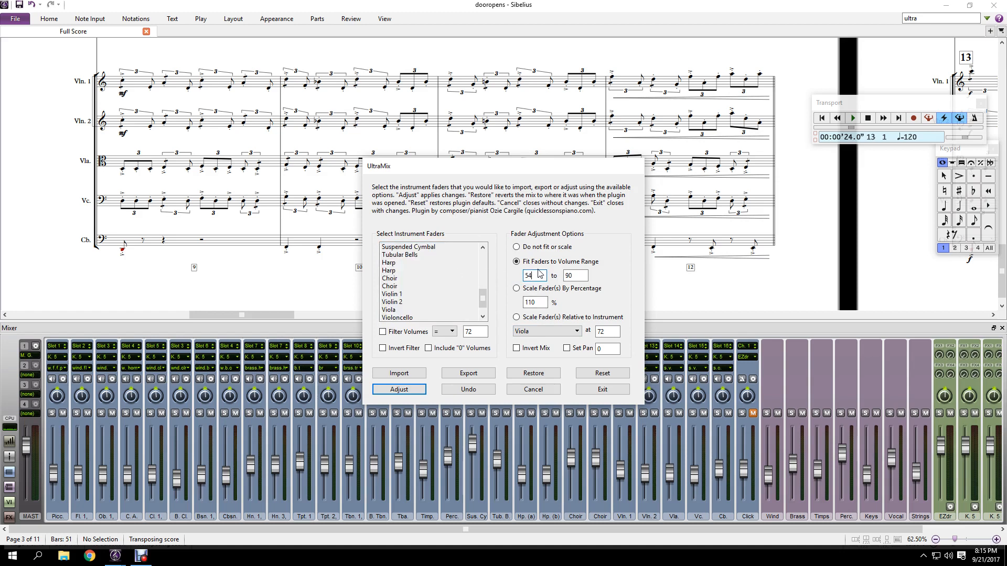
pyautogui.press('Tab')
pyautogui.write('6')
pyautogui.click(398, 391)
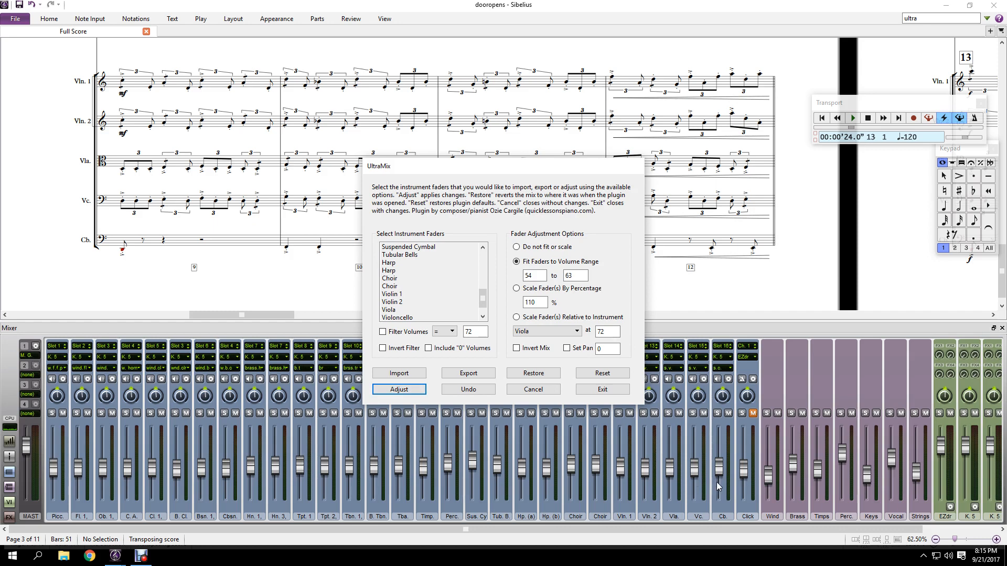
# Scale all instrument faders by 120 percent, and restore the mix the plug-in opened with
pyautogui.click(516, 291)
pyautogui.moveTo(540, 301); pyautogui.dragTo(452, 298)
pyautogui.write('120')
pyautogui.click(402, 390)
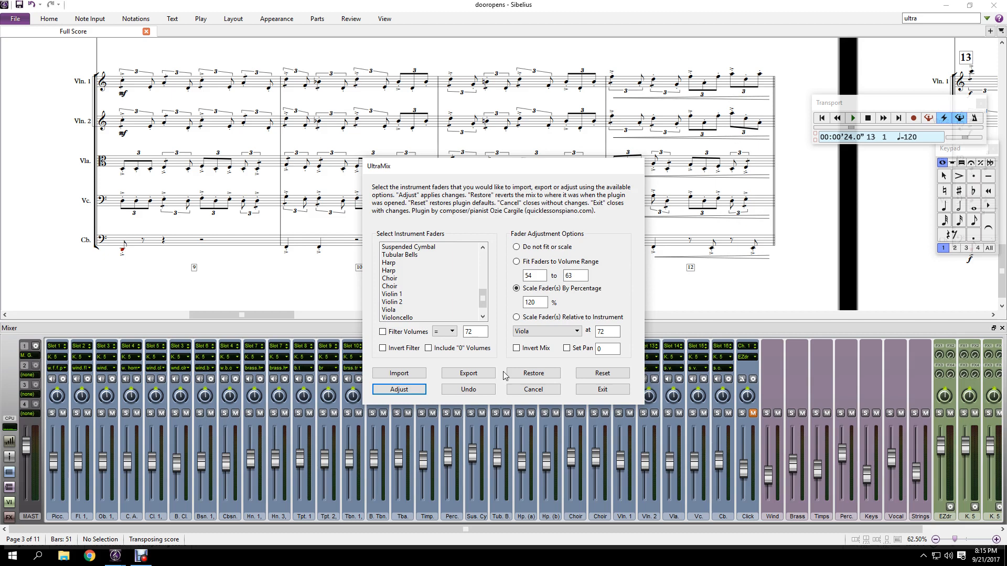
pyautogui.click(541, 375)
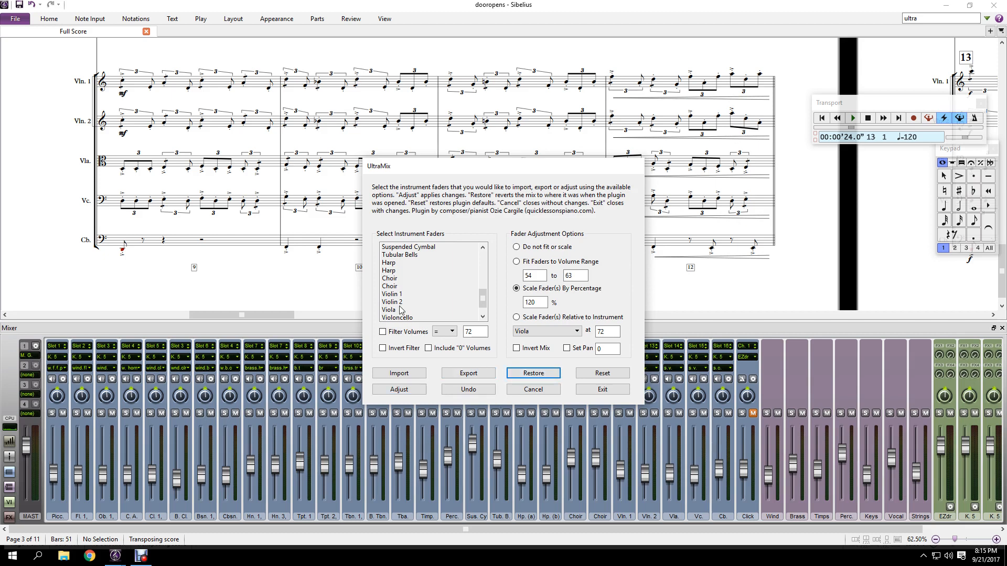
# Scale the string faders from Violin 1 through Contrabass relative to the Viola at 72
pyautogui.click(516, 318)
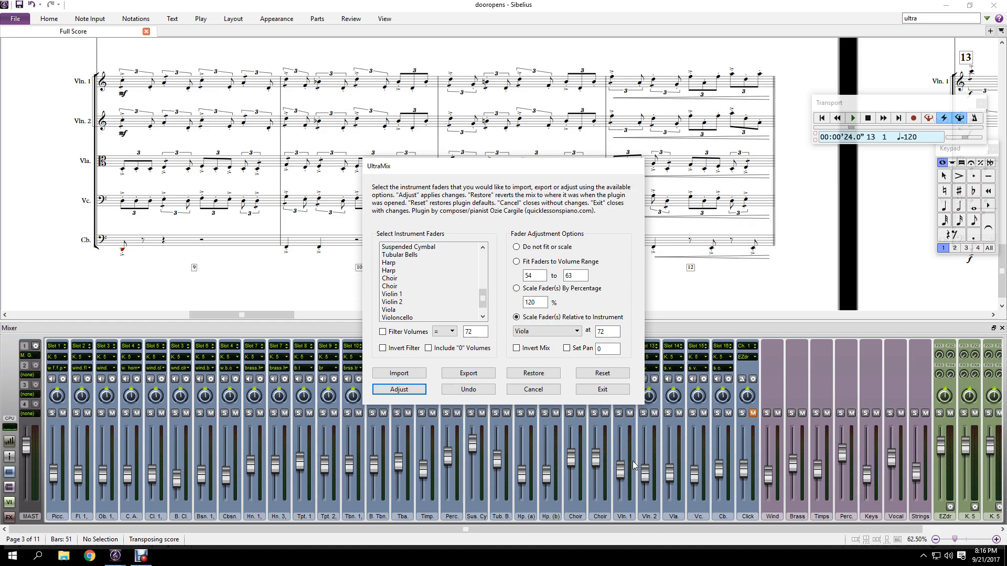
pyautogui.click(576, 331)
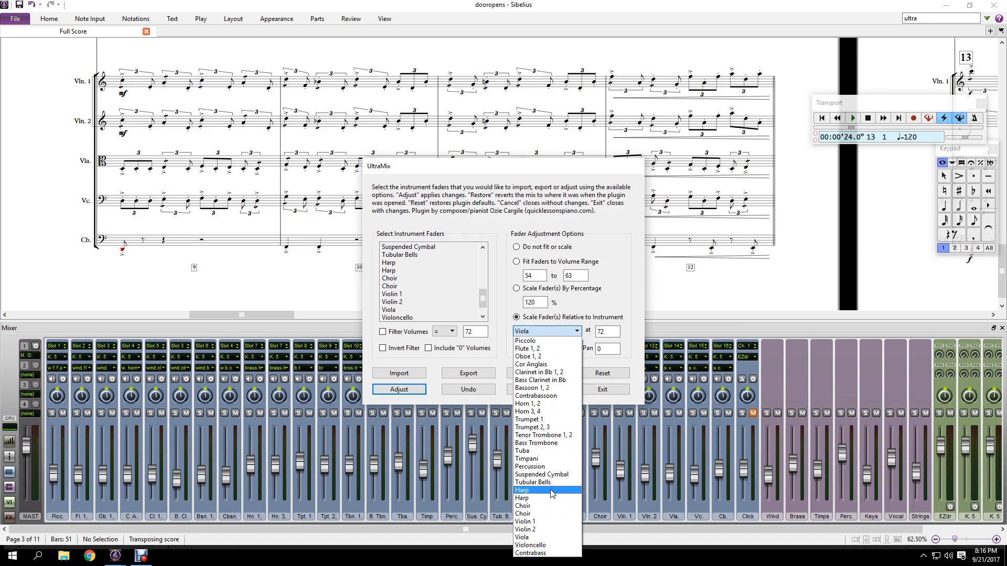
pyautogui.click(614, 301)
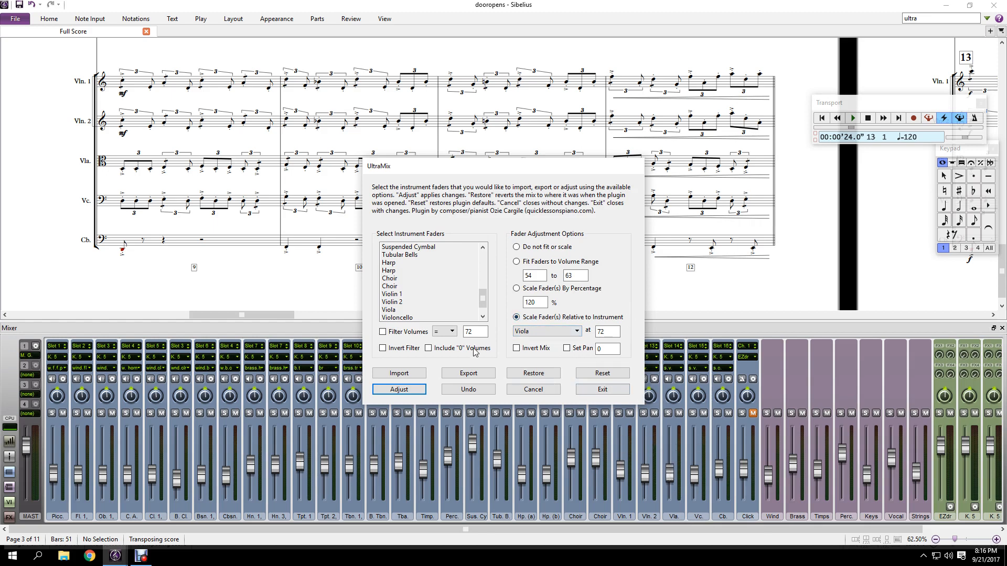
pyautogui.click(400, 295)
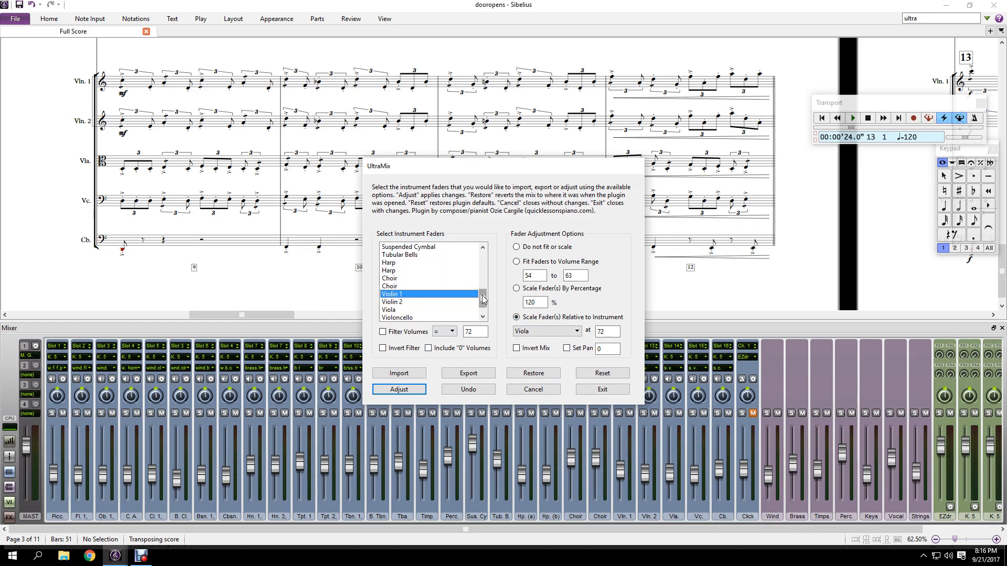
pyautogui.moveTo(483, 299); pyautogui.dragTo(483, 309)
pyautogui.keyDown('shift'); pyautogui.click(412, 310); pyautogui.keyUp('shift')
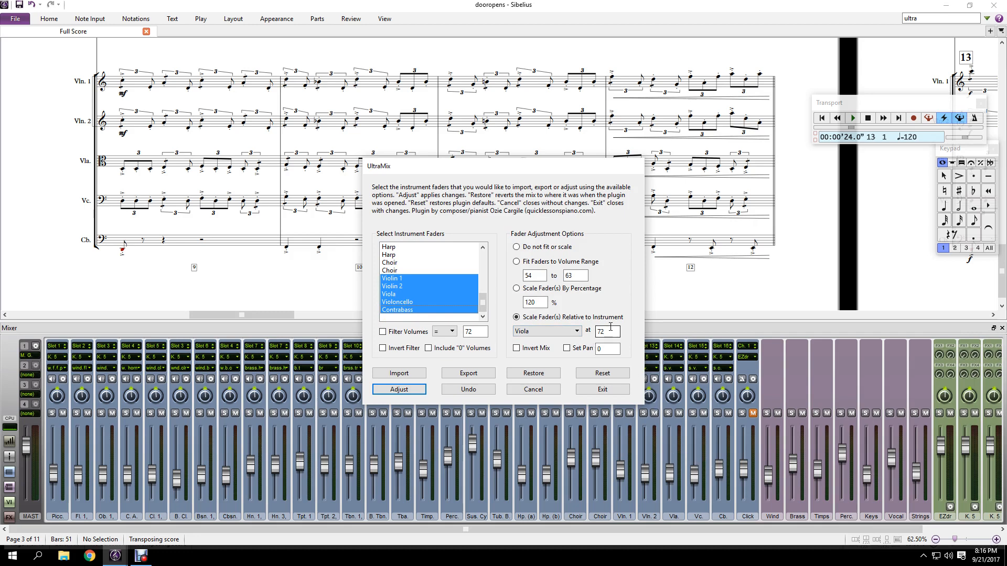
pyautogui.click(408, 391)
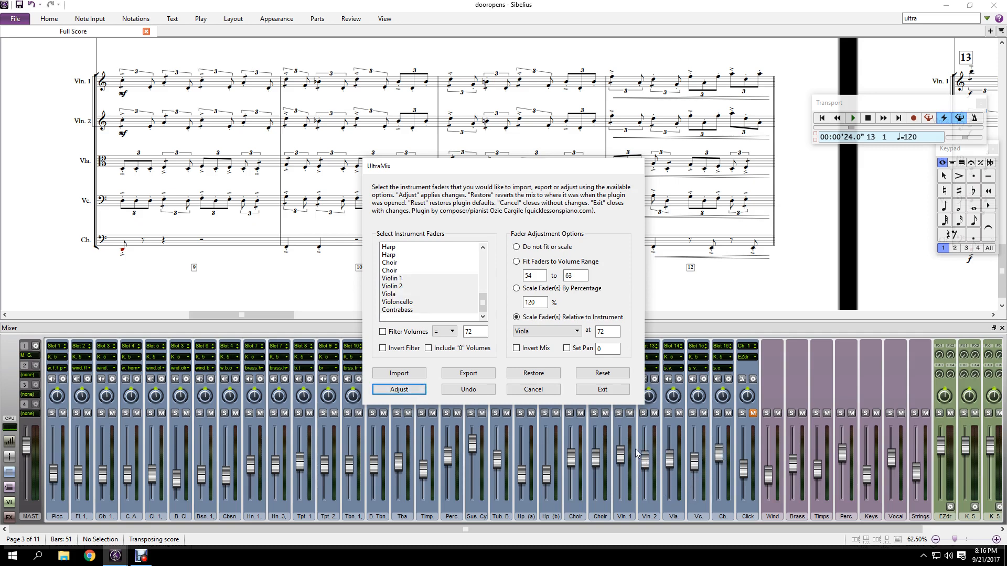
# Select the non-adjacent Viola, first Choir and first Harp faders together
pyautogui.click(432, 296)
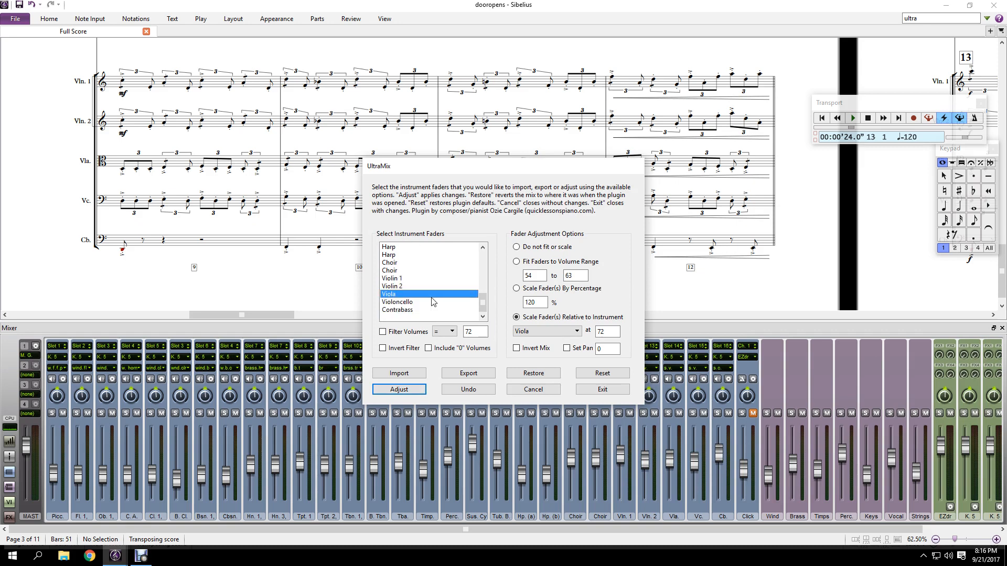
pyautogui.keyDown('ctrl'); pyautogui.click(420, 263); pyautogui.keyUp('ctrl')
pyautogui.keyDown('ctrl'); pyautogui.click(421, 247); pyautogui.keyUp('ctrl')
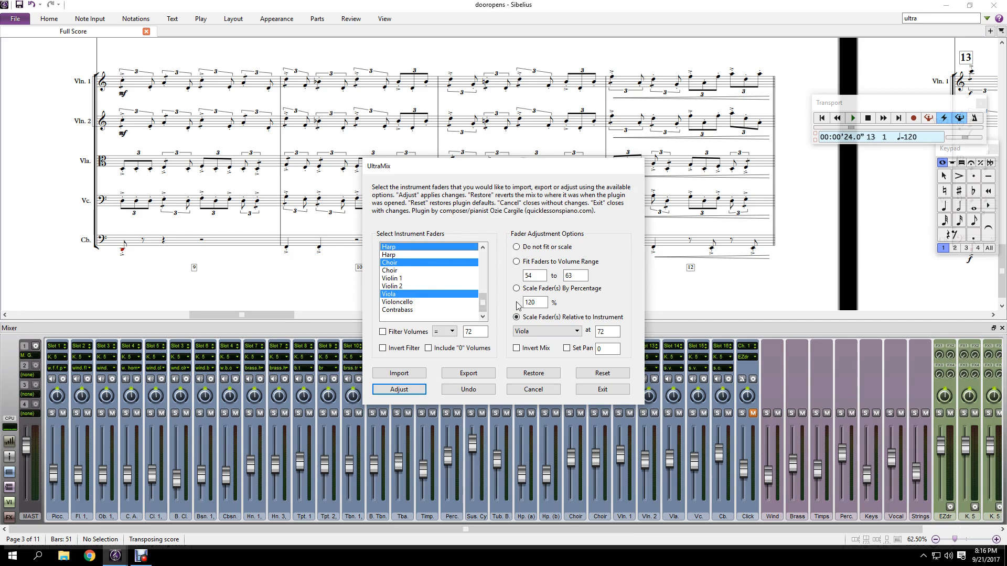
# Restore the mix the plug-in opened with and reset the plug-in options to their defaults
pyautogui.click(526, 375)
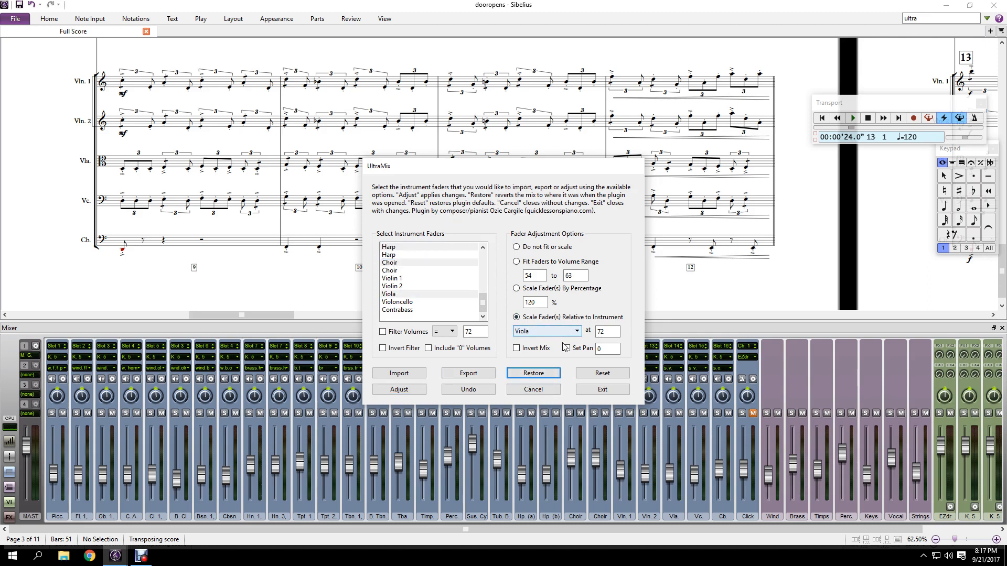
pyautogui.click(599, 374)
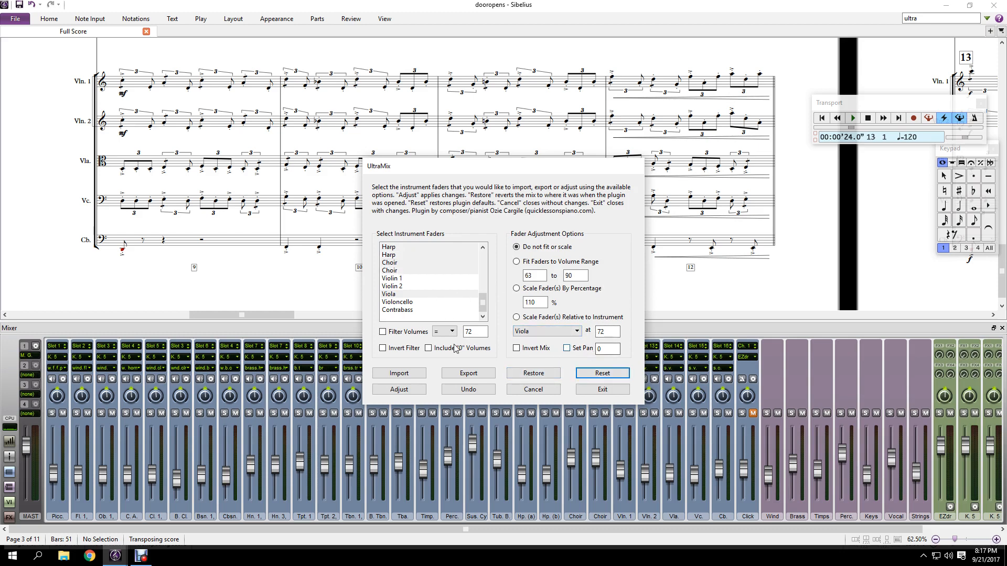
# Apply the Set Pan option to only the woodwind faders from Piccolo through Bassoon 1, 2
pyautogui.moveTo(486, 303); pyautogui.dragTo(489, 240)
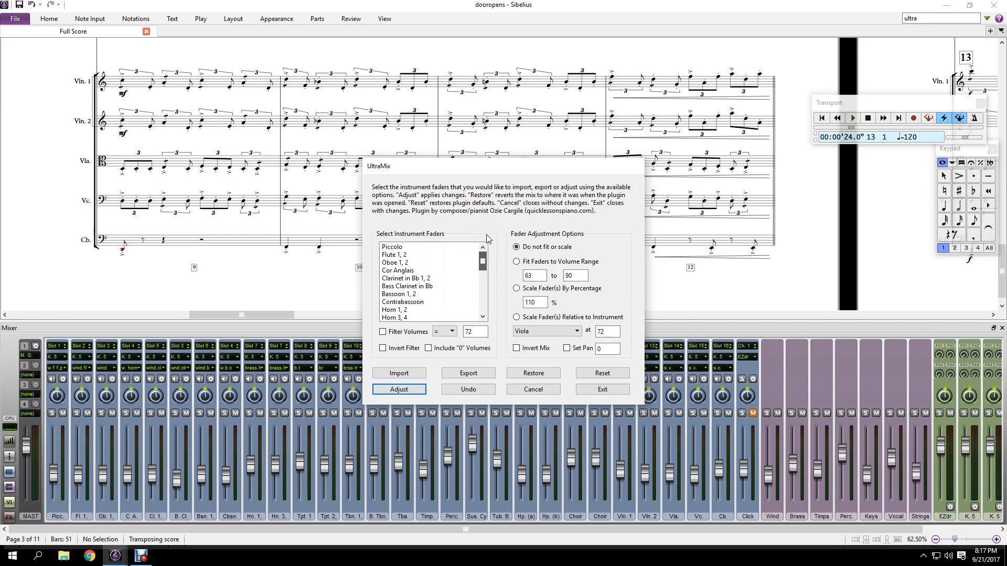
pyautogui.click(394, 246)
pyautogui.keyDown('shift'); pyautogui.click(423, 296); pyautogui.keyUp('shift')
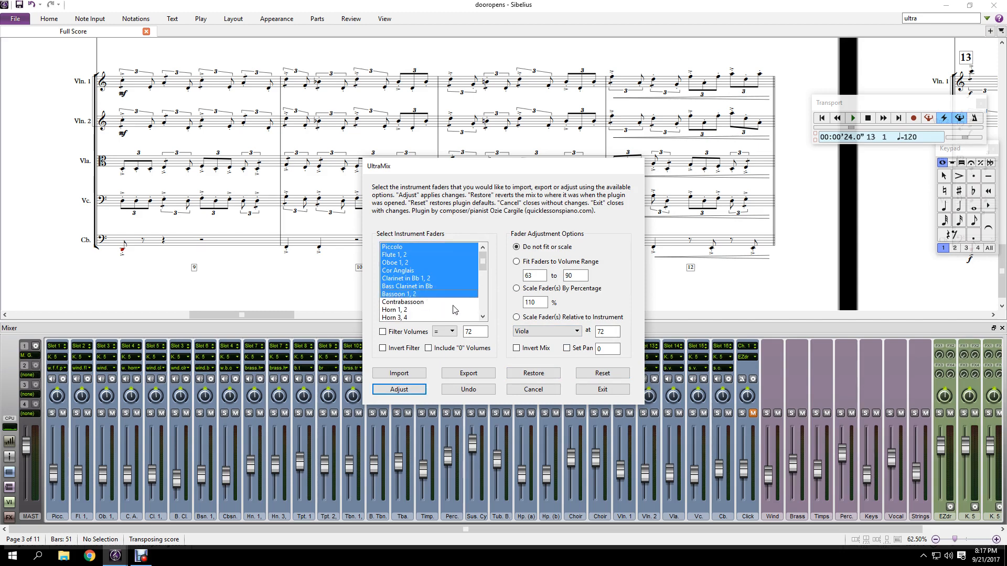
pyautogui.click(567, 349)
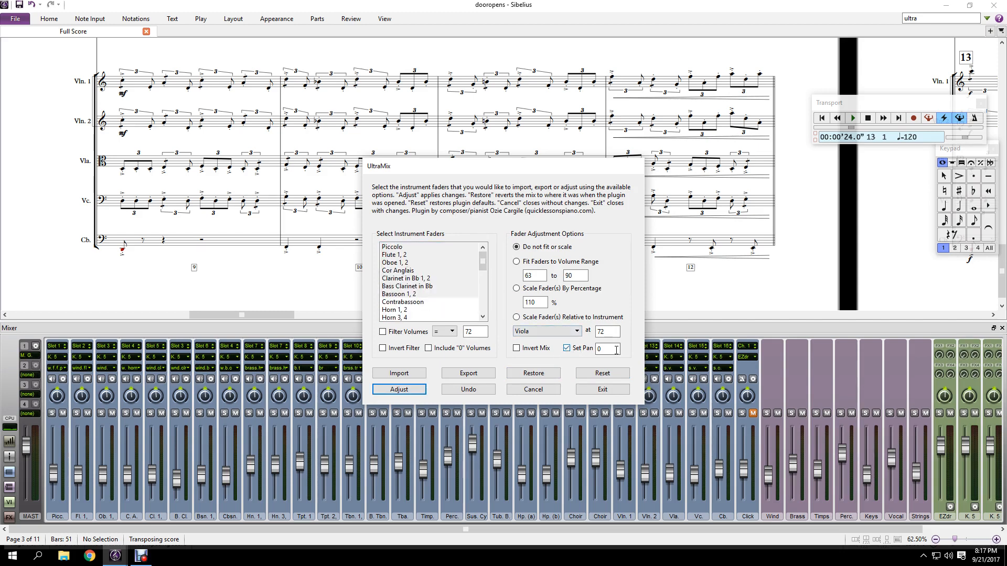
pyautogui.press('Tab')
pyautogui.click(402, 390)
# Invert the filter and set the pan of all faders outside Piccolo through Bassoon 1, 2 to 20
pyautogui.click(383, 349)
pyautogui.click(598, 348)
pyautogui.moveTo(618, 350); pyautogui.dragTo(554, 351)
pyautogui.write('20')
pyautogui.click(399, 393)
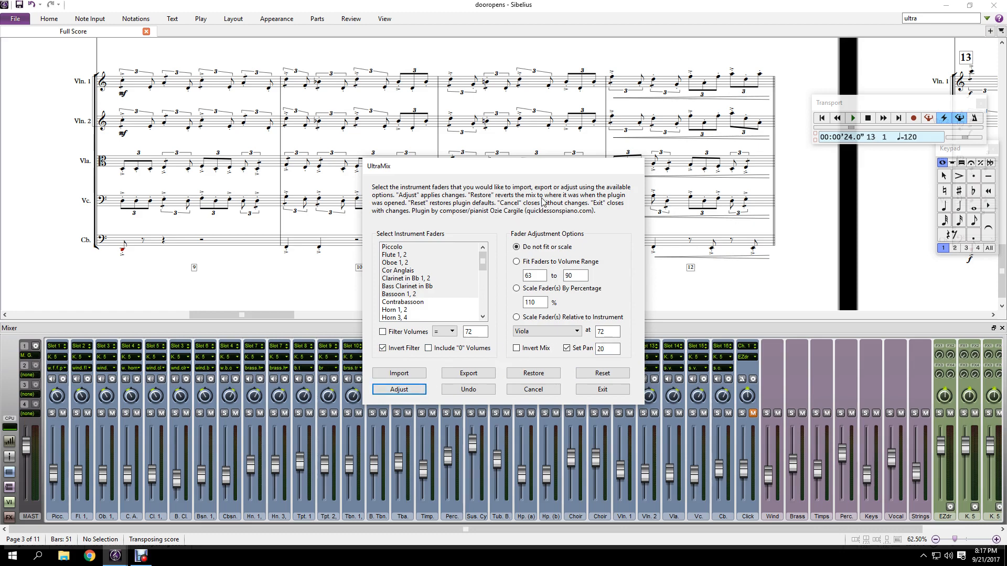
# Turn off Invert Filter, set the pan of all instrument faders to 0, and restore the opening mix
pyautogui.moveTo(529, 167); pyautogui.dragTo(522, 83)
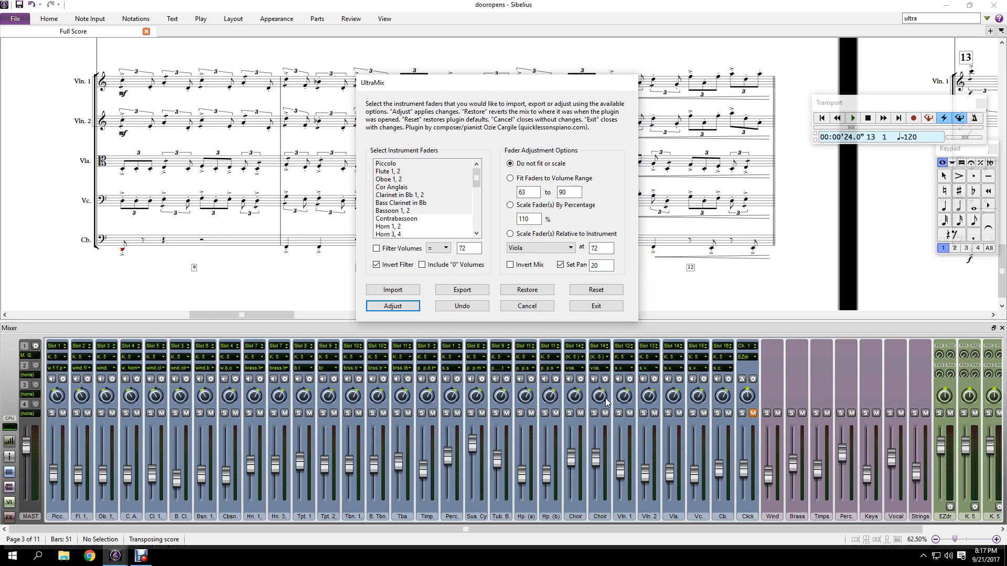
pyautogui.click(376, 265)
pyautogui.click(445, 212)
pyautogui.hotkey('ctrl', 'a')
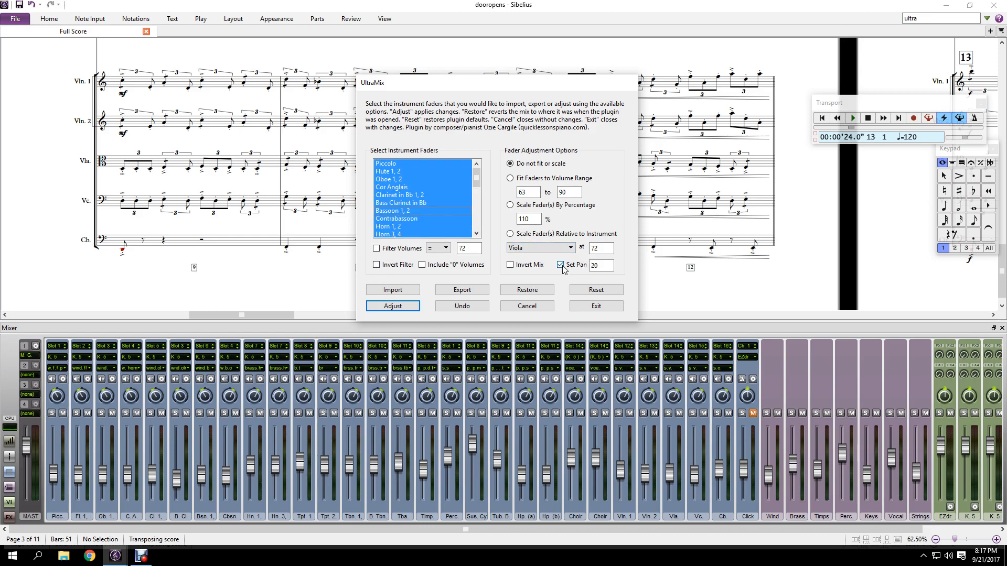
pyautogui.moveTo(608, 267); pyautogui.dragTo(513, 268)
pyautogui.write('0')
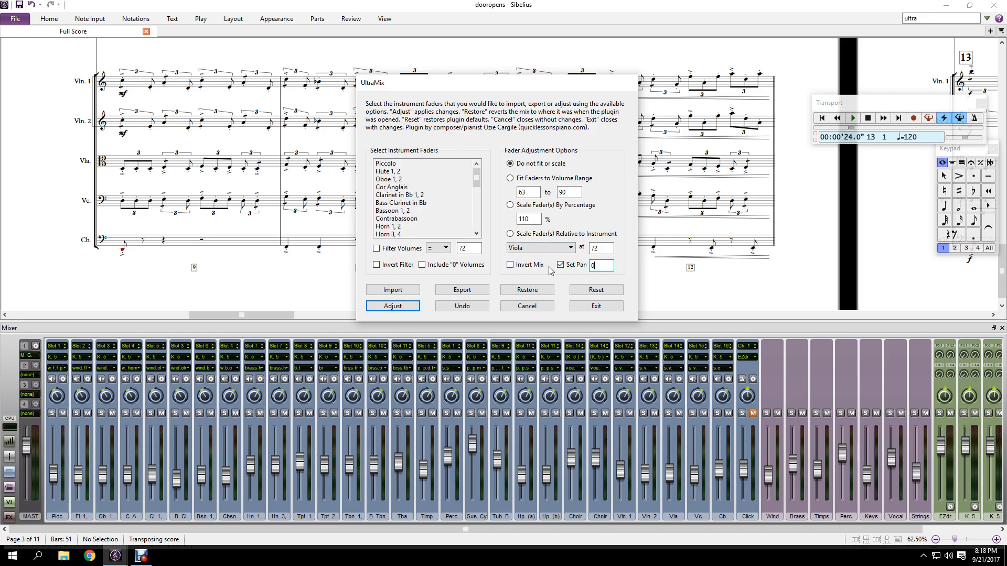
pyautogui.click(398, 309)
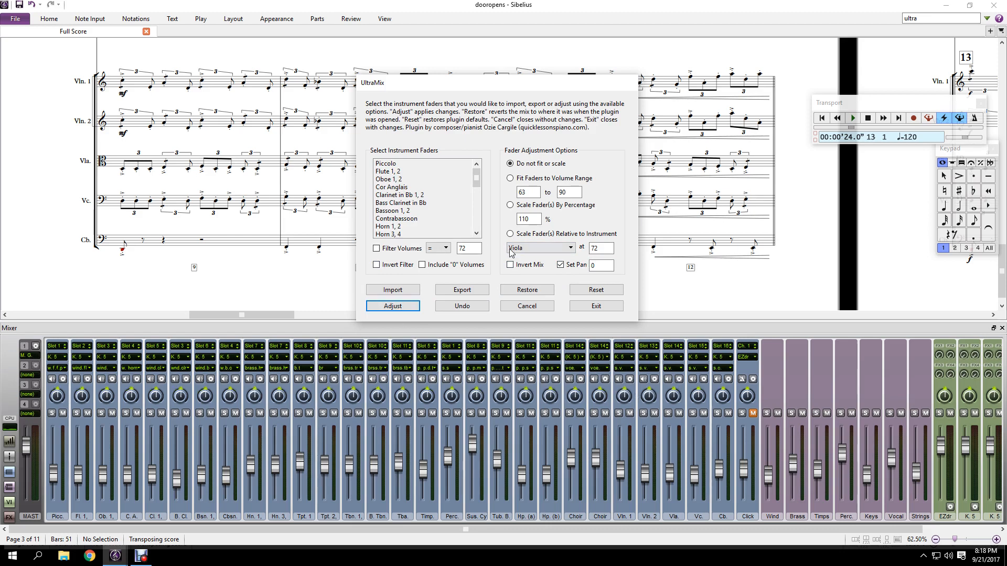
pyautogui.click(540, 293)
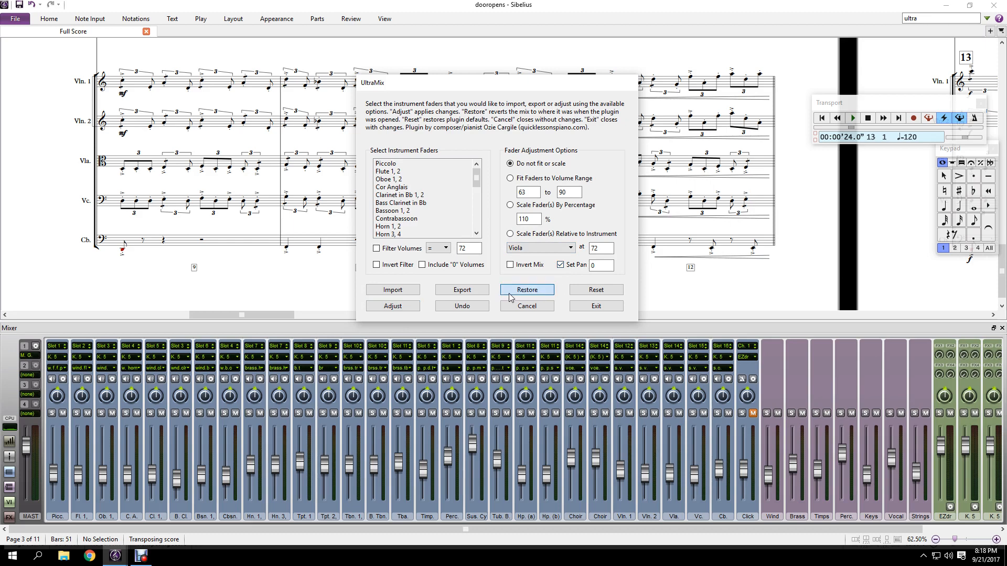
# With Set Pan off, apply Invert Mix to all faders, and restore the opening mix with Invert Mix off again
pyautogui.click(568, 269)
pyautogui.click(421, 212)
pyautogui.hotkey('ctrl', 'a')
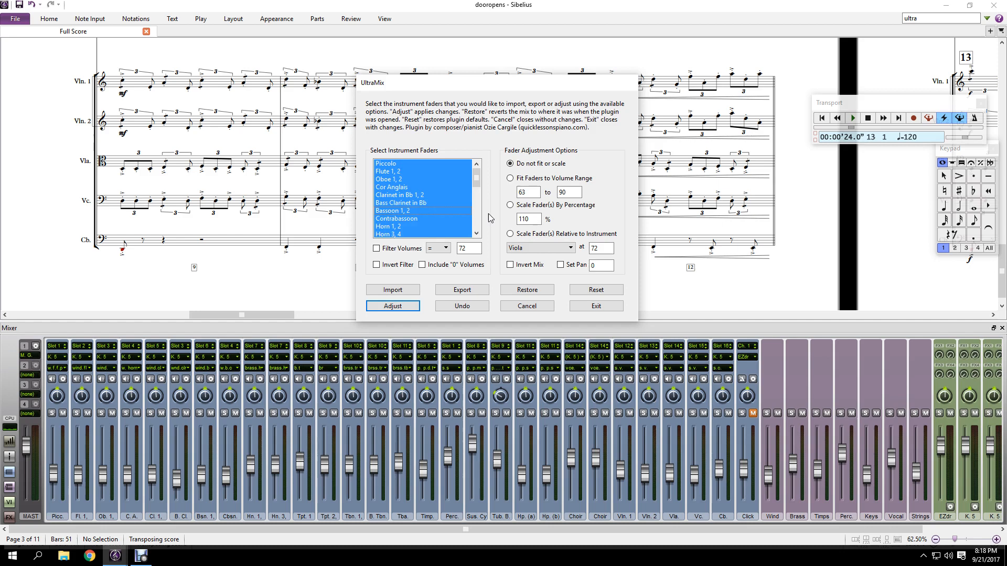
pyautogui.click(509, 265)
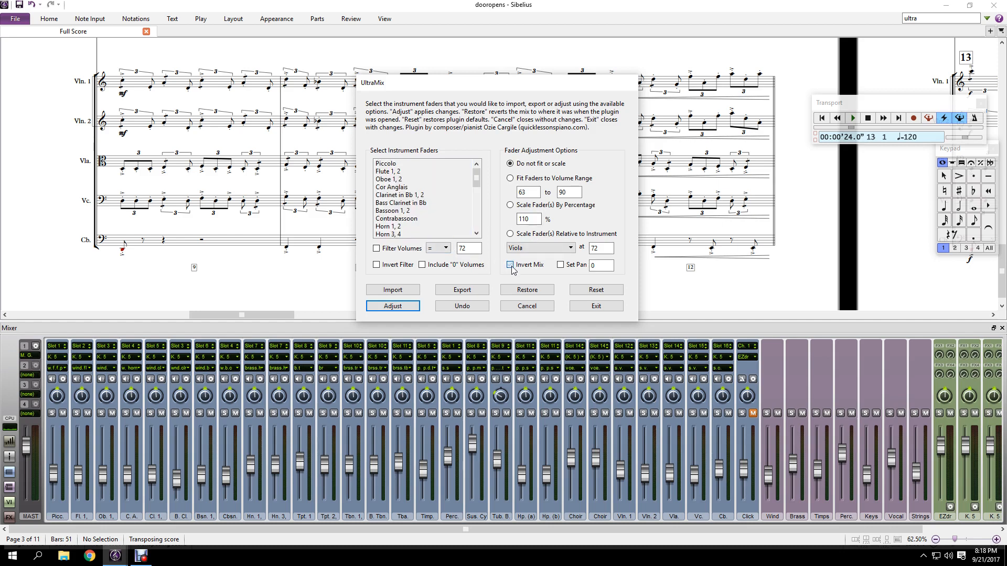
pyautogui.click(396, 309)
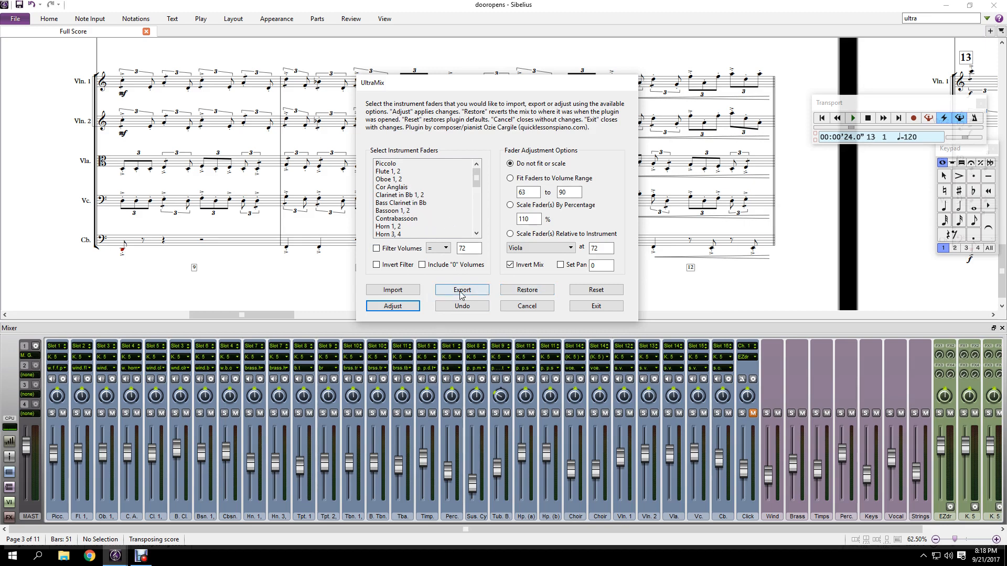
pyautogui.click(524, 291)
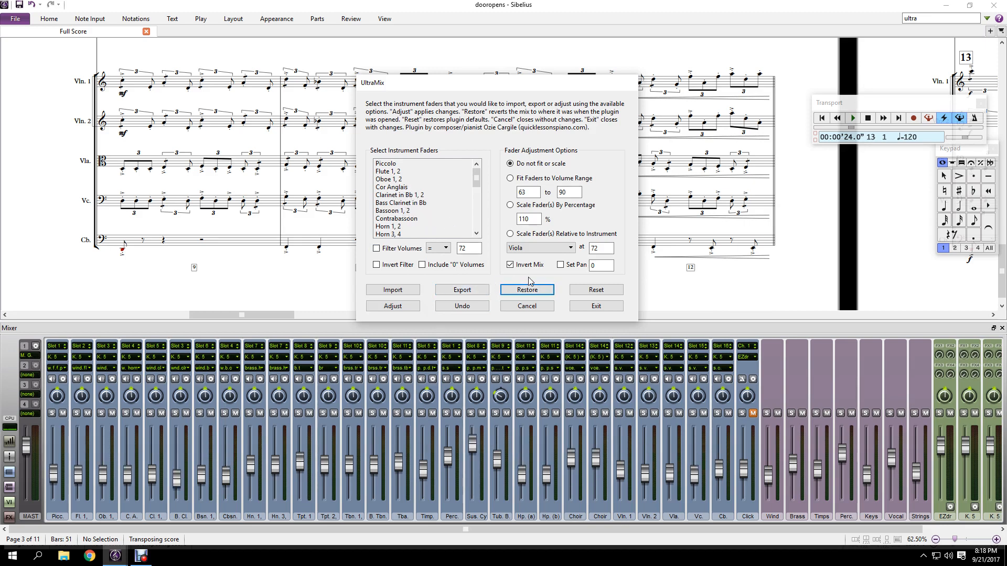
pyautogui.click(508, 266)
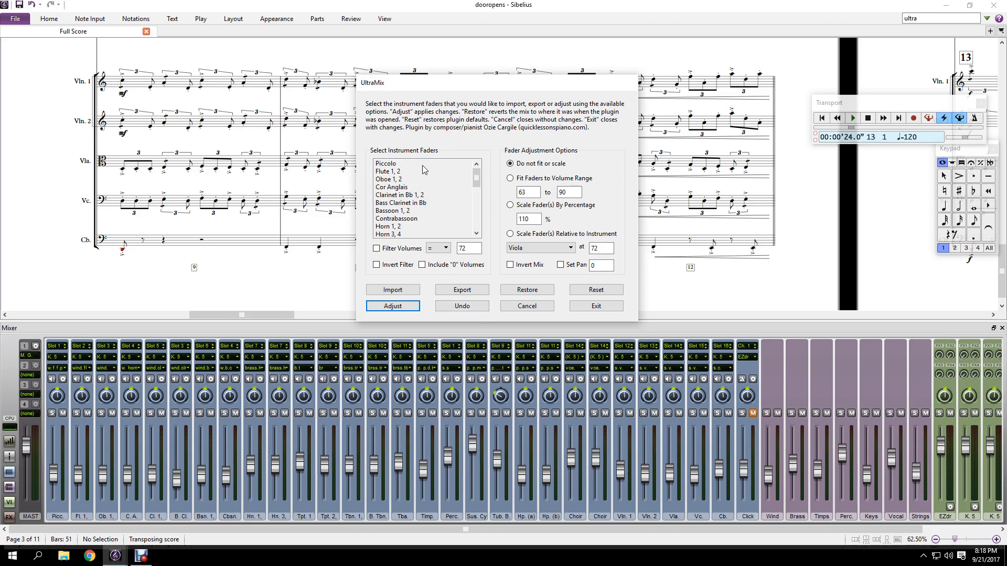
# Scale the string faders from Violin 1 through Contrabass to 0 percent
pyautogui.moveTo(476, 179); pyautogui.dragTo(476, 249)
pyautogui.click(415, 227)
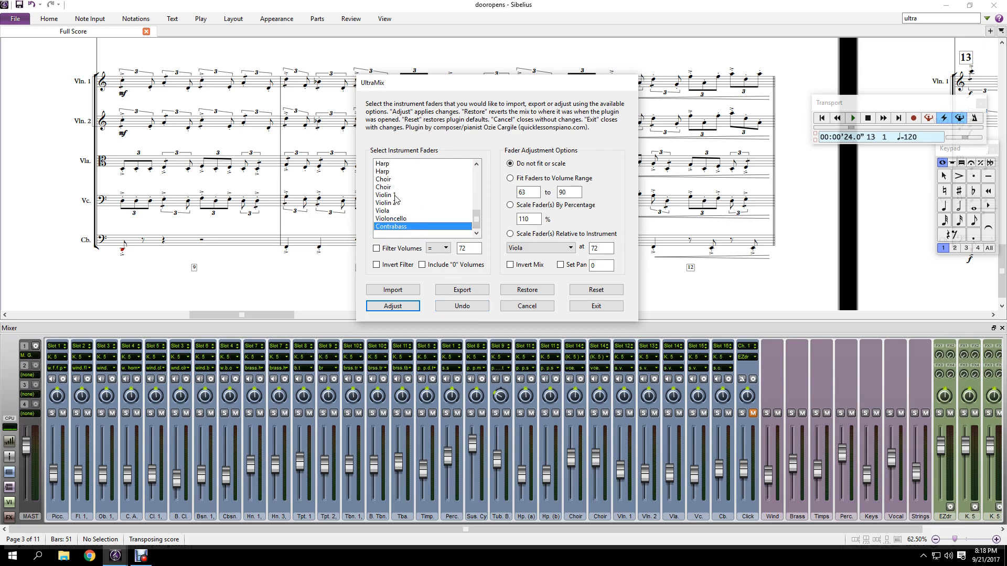
pyautogui.keyDown('shift'); pyautogui.click(401, 194); pyautogui.keyUp('shift')
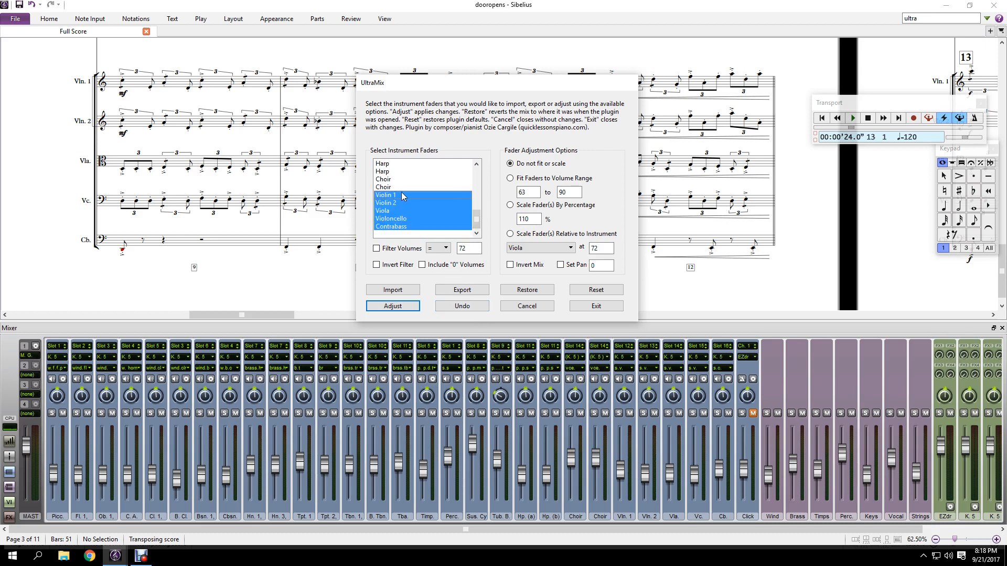
pyautogui.click(511, 206)
pyautogui.doubleClick(537, 217)
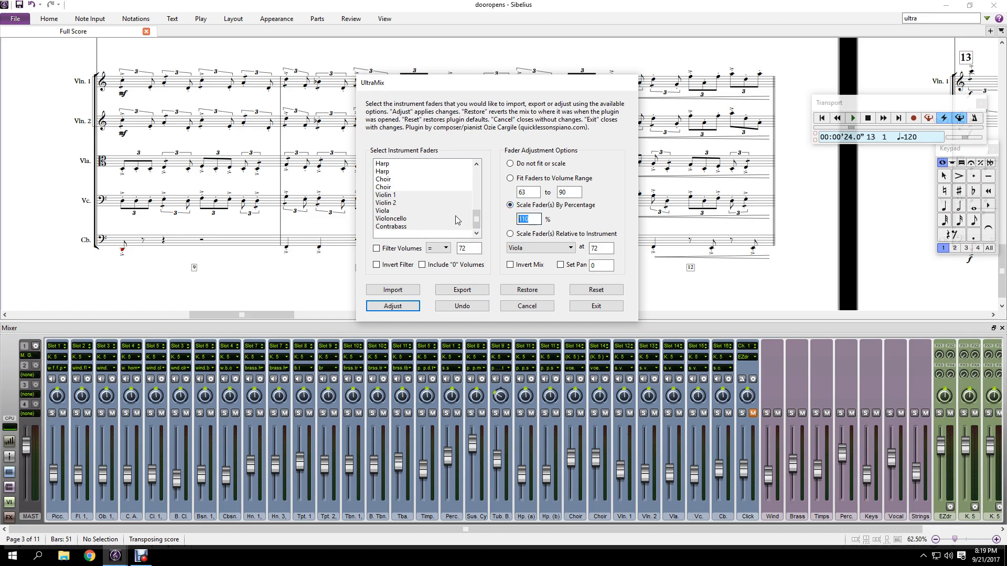
pyautogui.write('0')
pyautogui.click(392, 306)
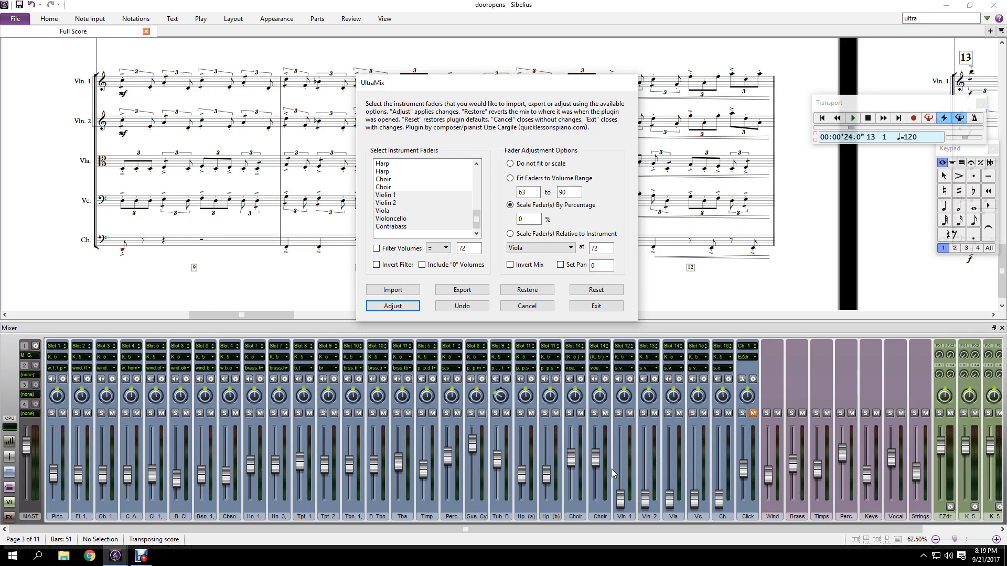
# Fit all instrument faders to the volume range 54 to 63, and undo that adjustment
pyautogui.click(511, 178)
pyautogui.doubleClick(528, 192)
pyautogui.write('54')
pyautogui.press('Tab')
pyautogui.click(400, 203)
pyautogui.hotkey('ctrl', 'a')
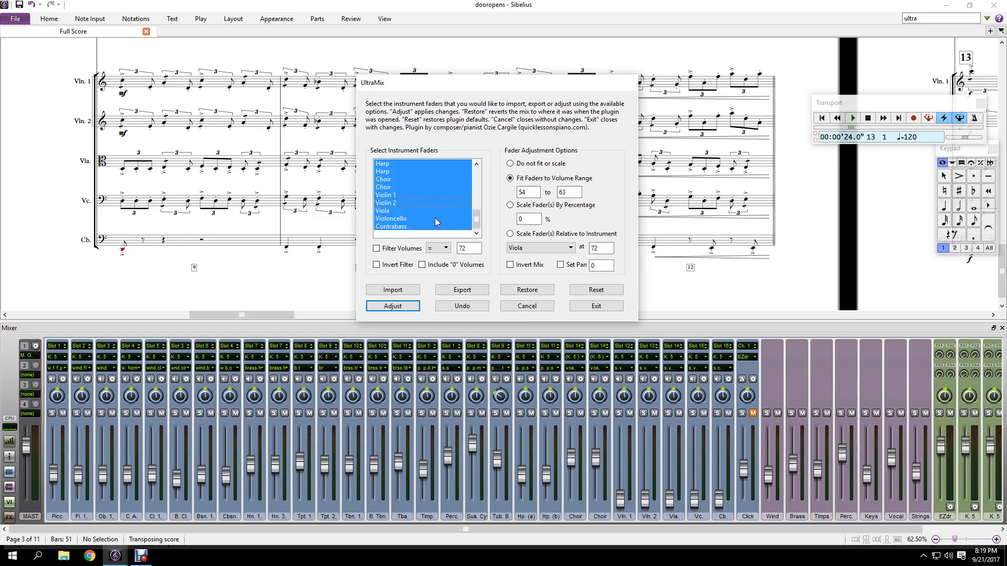
pyautogui.click(399, 306)
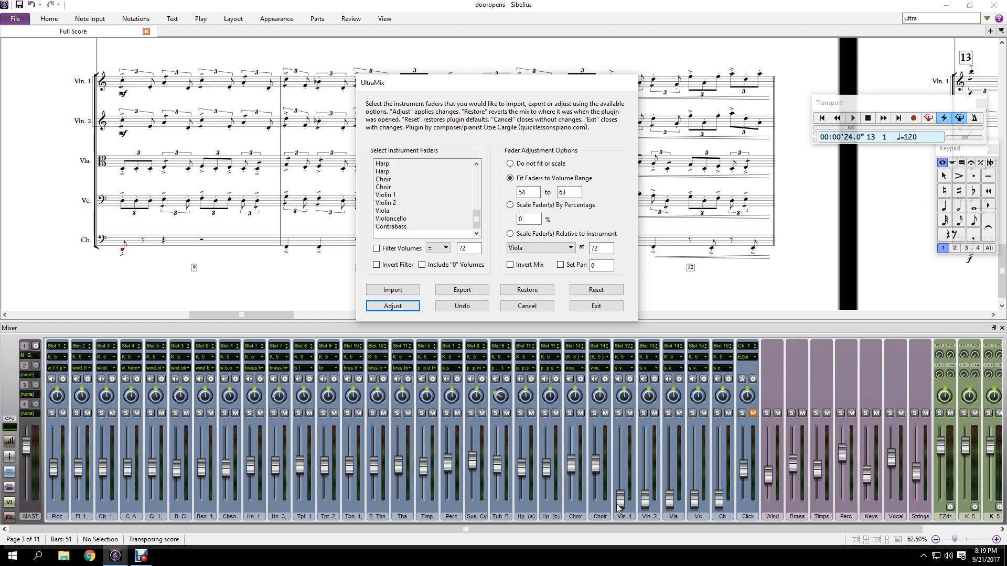
pyautogui.click(466, 307)
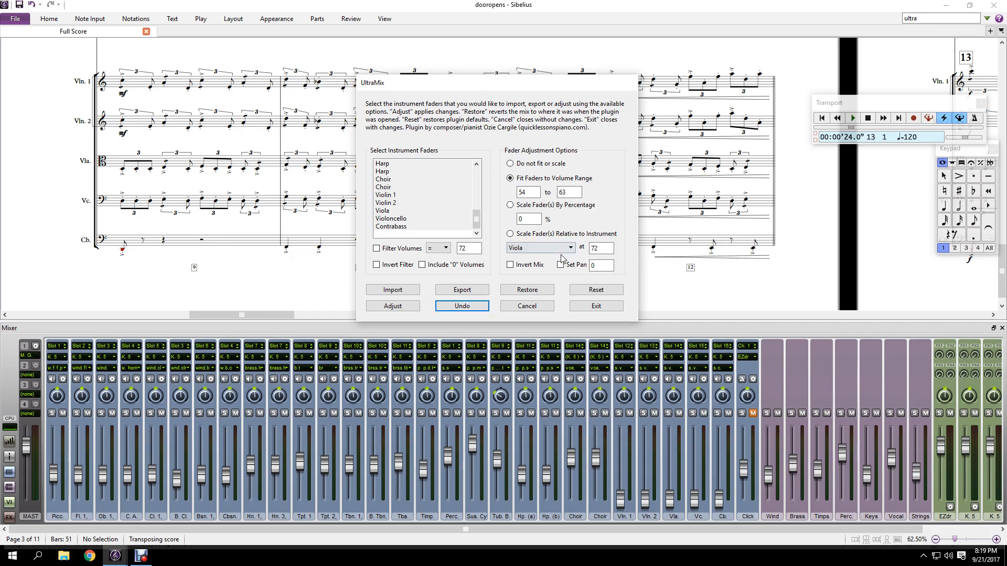
# Refit all faders to the same range with "0" volumes included, and restore the opening mix with that option off
pyautogui.click(422, 266)
pyautogui.click(407, 307)
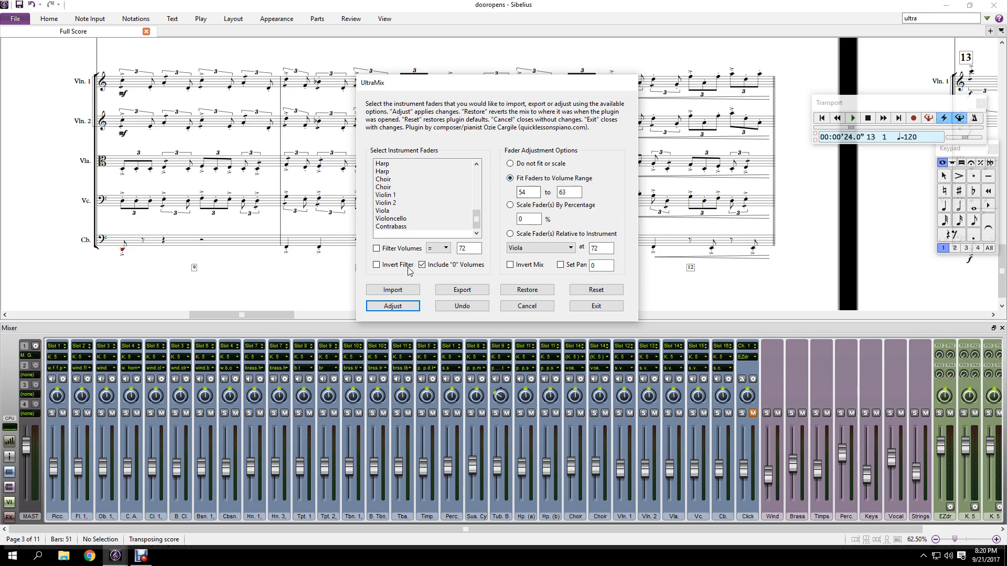
pyautogui.click(423, 267)
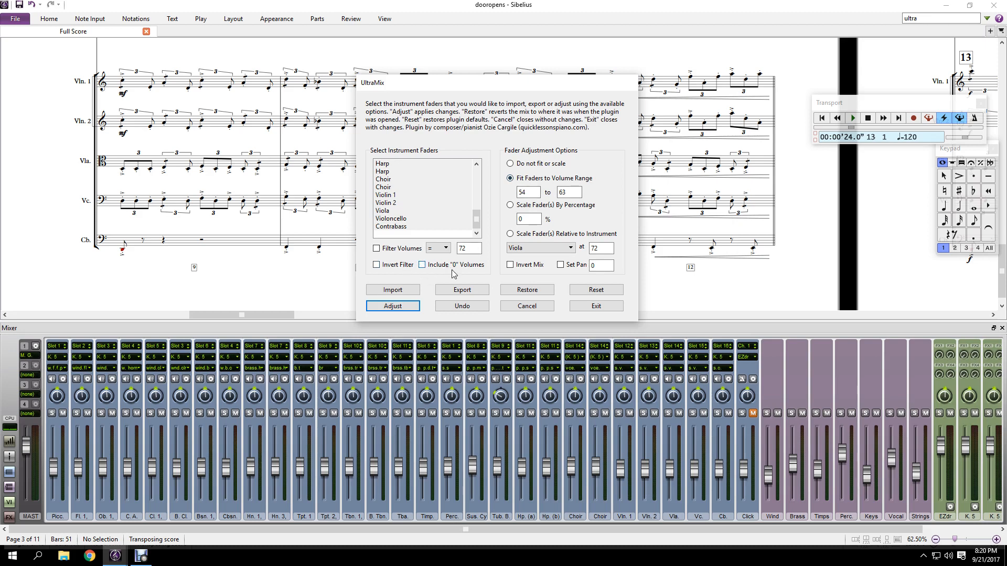
pyautogui.click(534, 291)
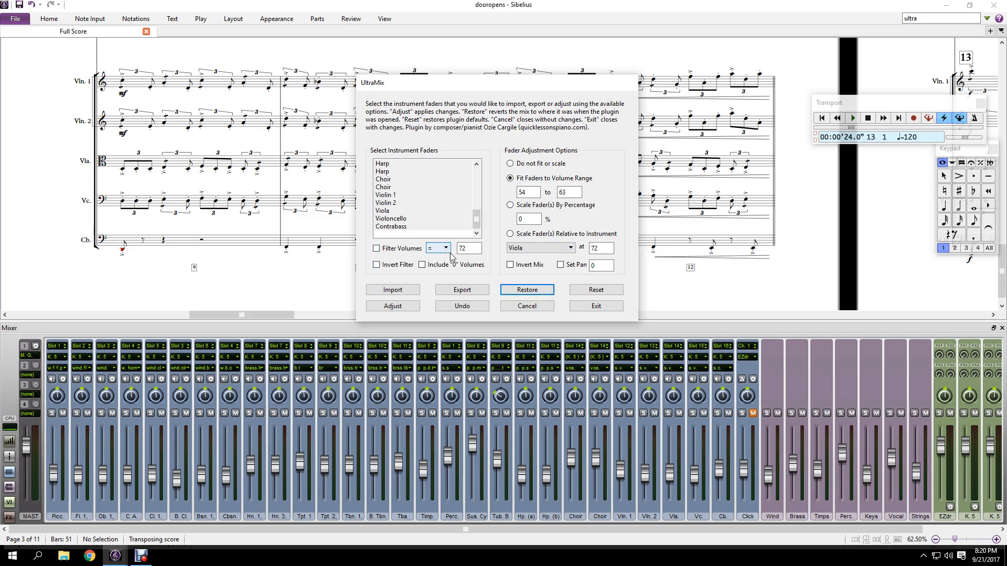
# Filter all faders to volumes greater than 72, scale them by 50 percent, and undo that adjustment
pyautogui.click(429, 203)
pyautogui.hotkey('ctrl', 'a')
pyautogui.click(393, 249)
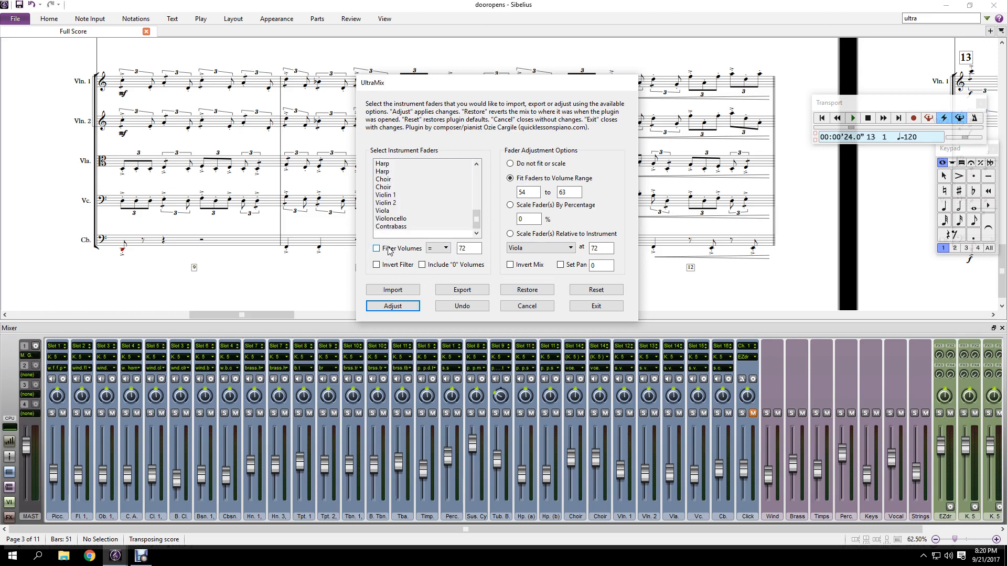
pyautogui.click(446, 248)
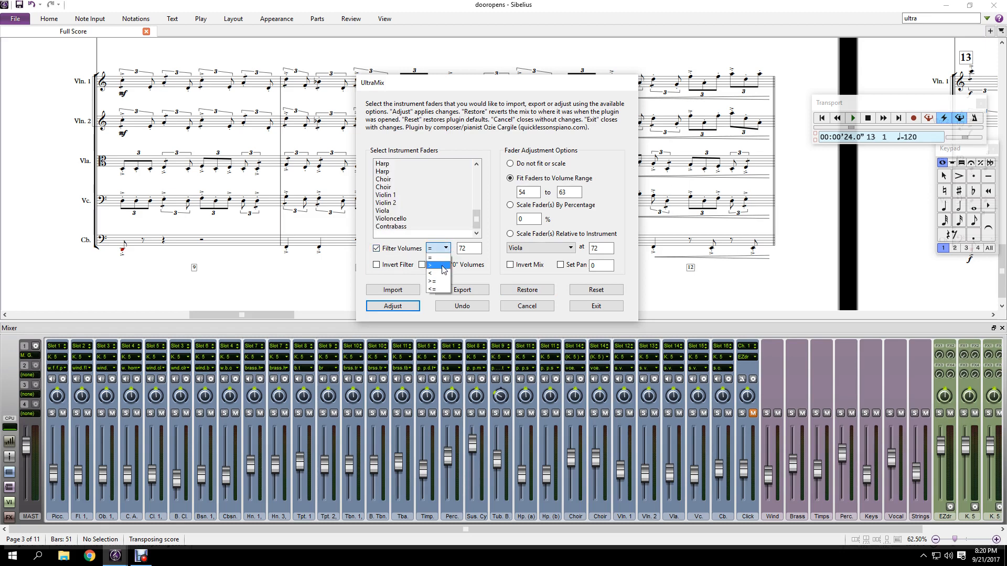
pyautogui.click(431, 255)
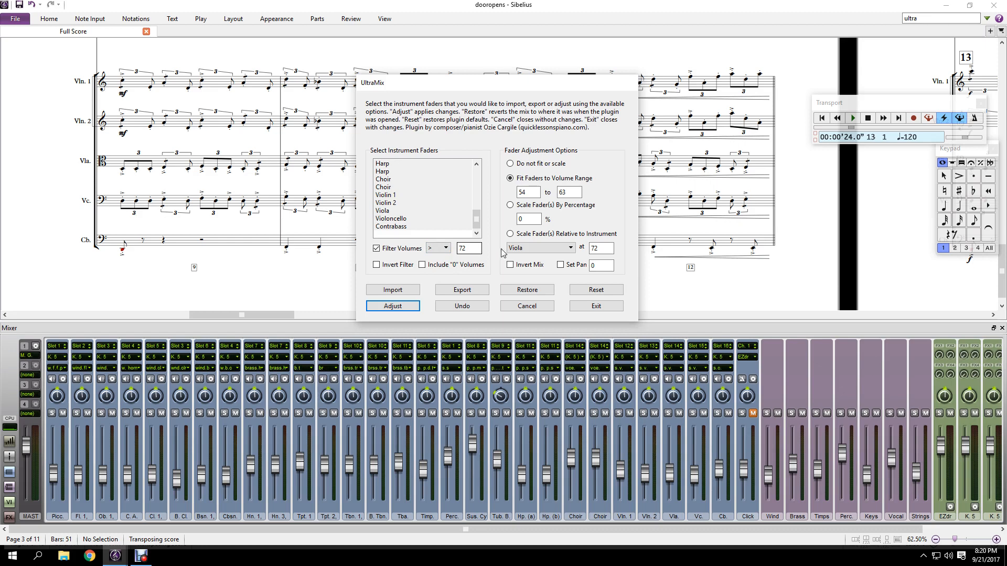
pyautogui.click(513, 207)
pyautogui.click(532, 220)
pyautogui.write('0')
pyautogui.moveTo(532, 220); pyautogui.dragTo(495, 218)
pyautogui.write('50')
pyautogui.click(396, 307)
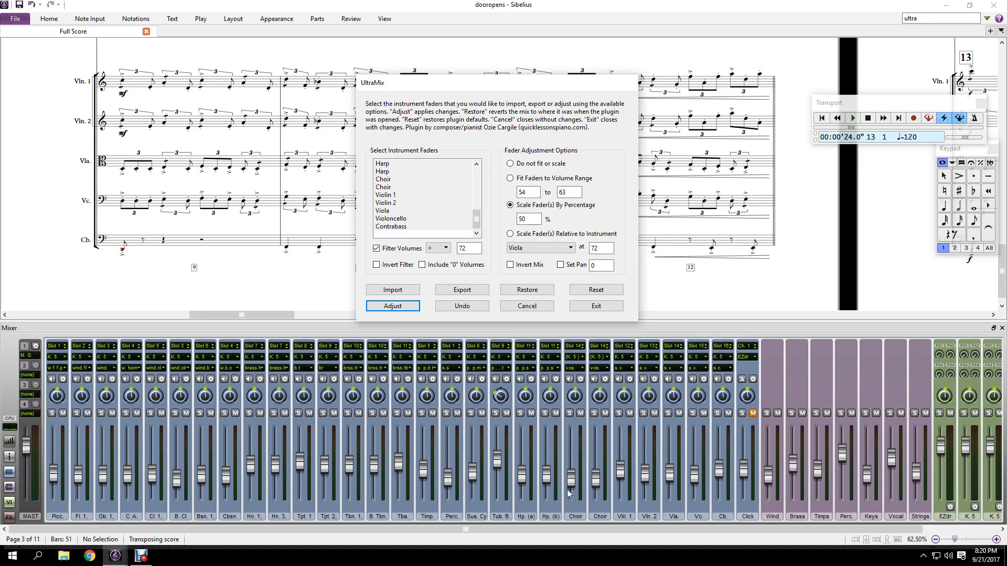
pyautogui.click(467, 309)
# Turn on Invert Filter with Violin 1 selected and scale every fader outside Violin 1 and the > 72 volume filter by 50 percent
pyautogui.click(378, 266)
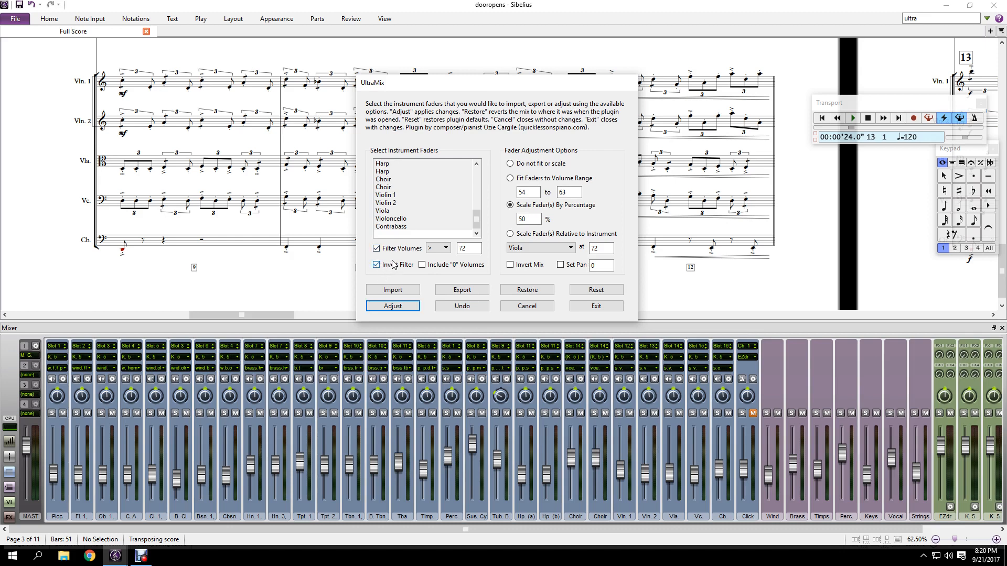
pyautogui.click(389, 196)
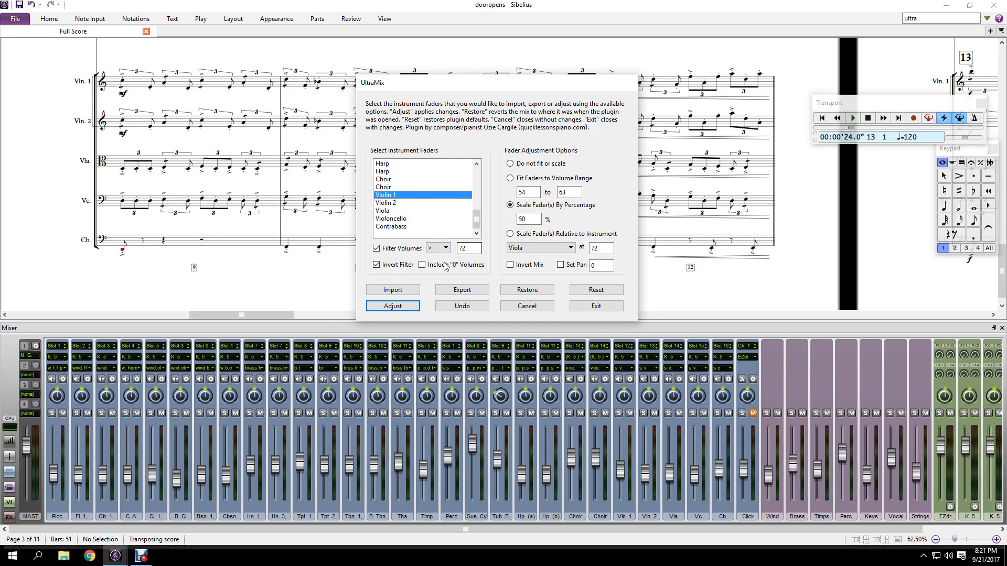
pyautogui.click(403, 308)
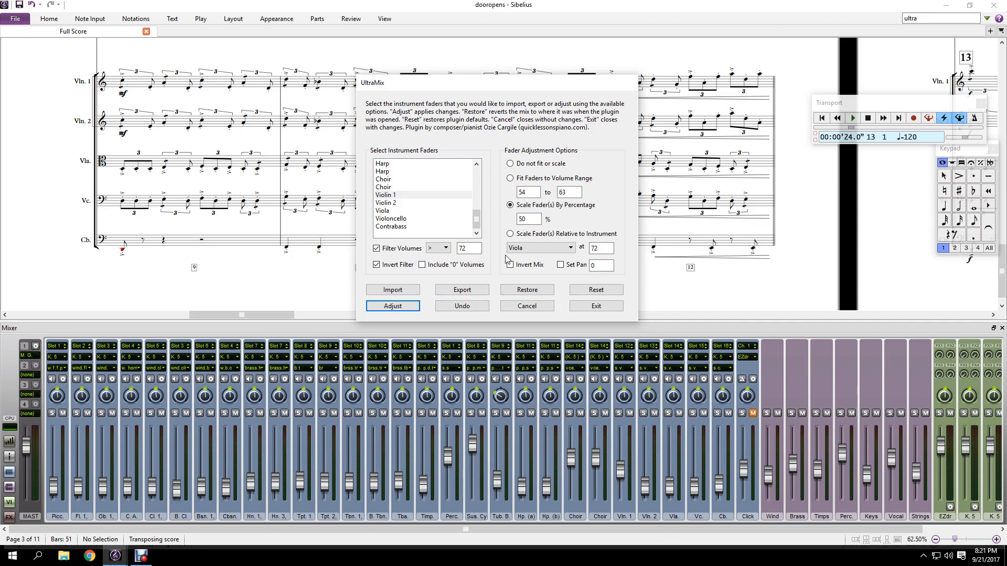
# Reset the plug-in options to their defaults and restore the mix the plug-in opened with
pyautogui.click(595, 291)
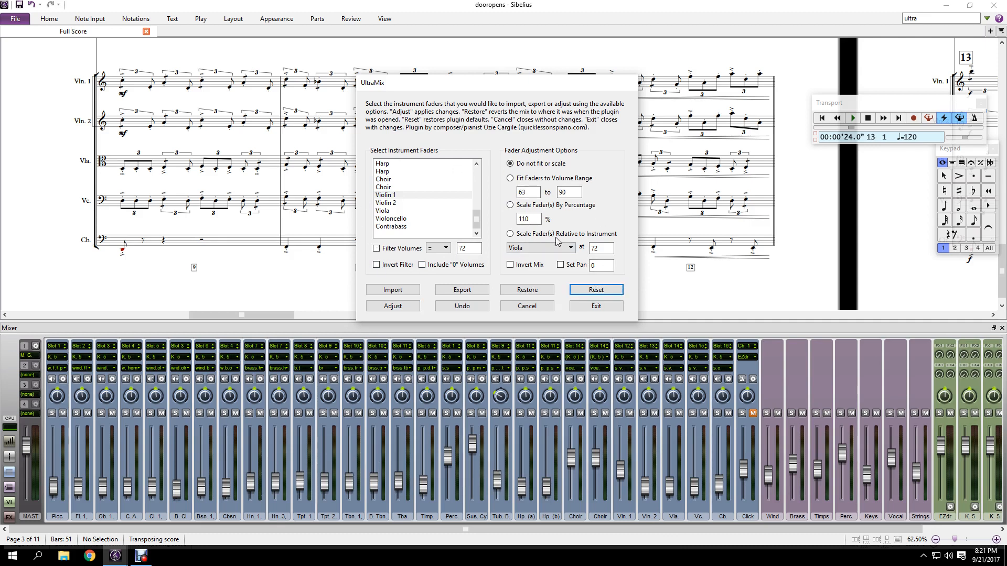
pyautogui.click(526, 290)
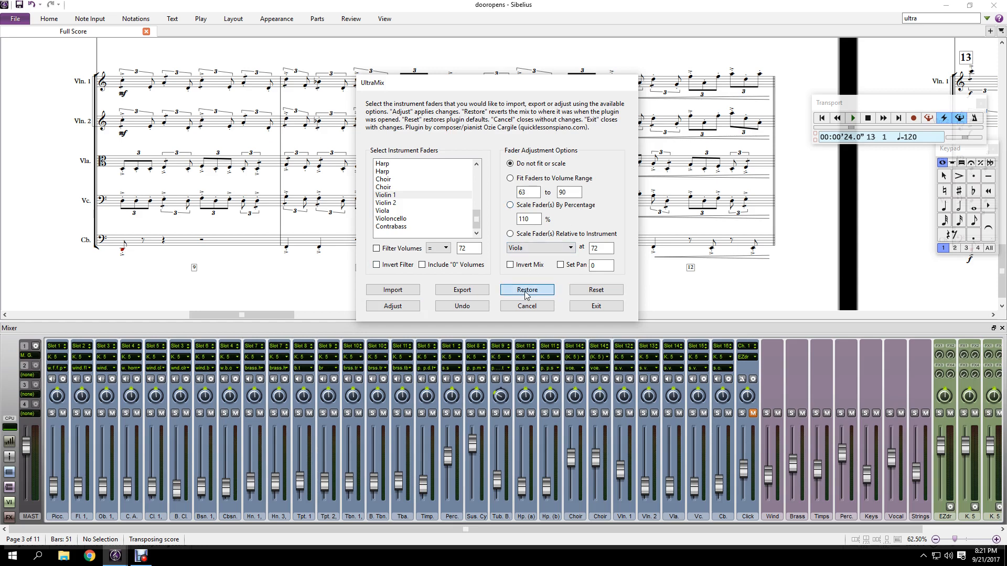